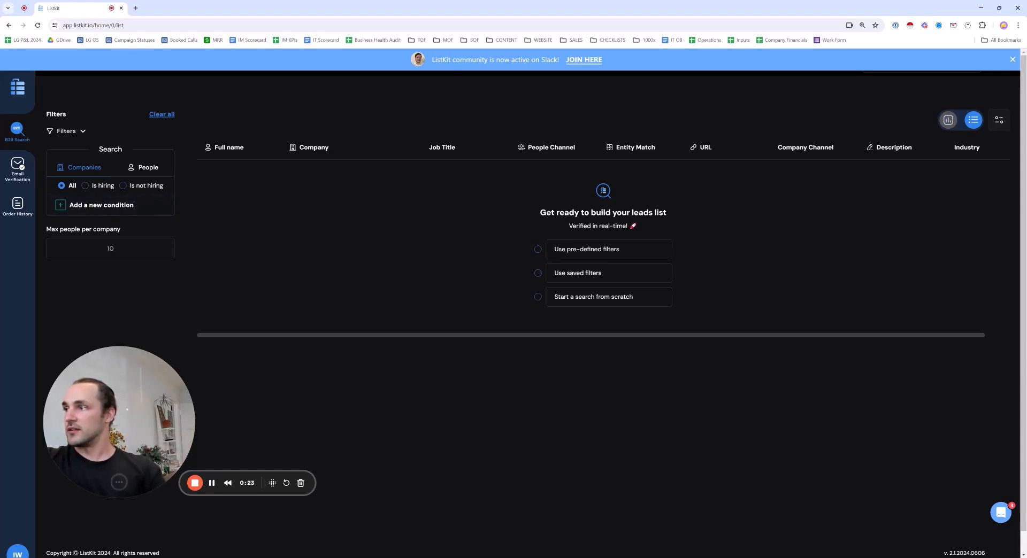
Add an Include Companies condition to the company search and remove it again
left_click_drag(142, 433, 128, 454)
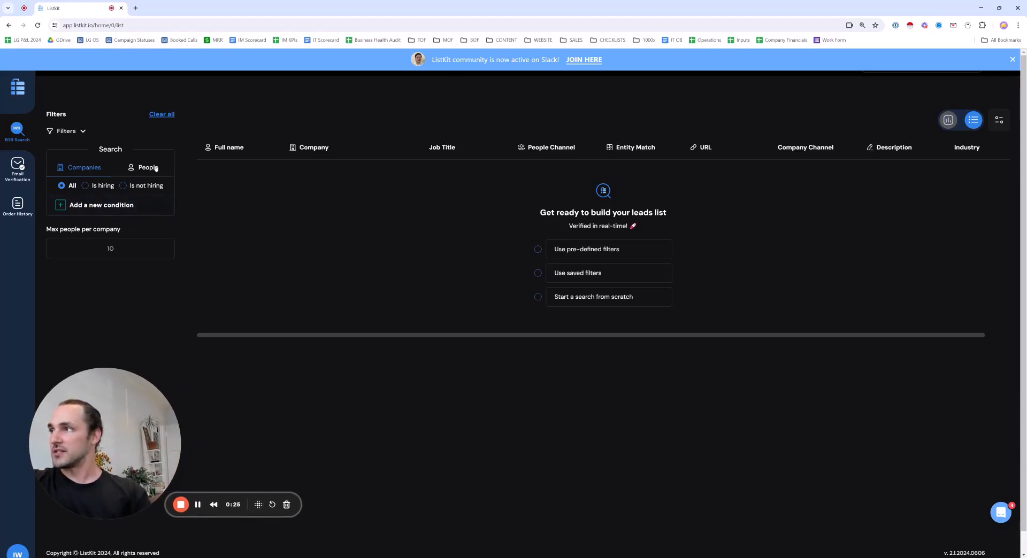
left_click(93, 205)
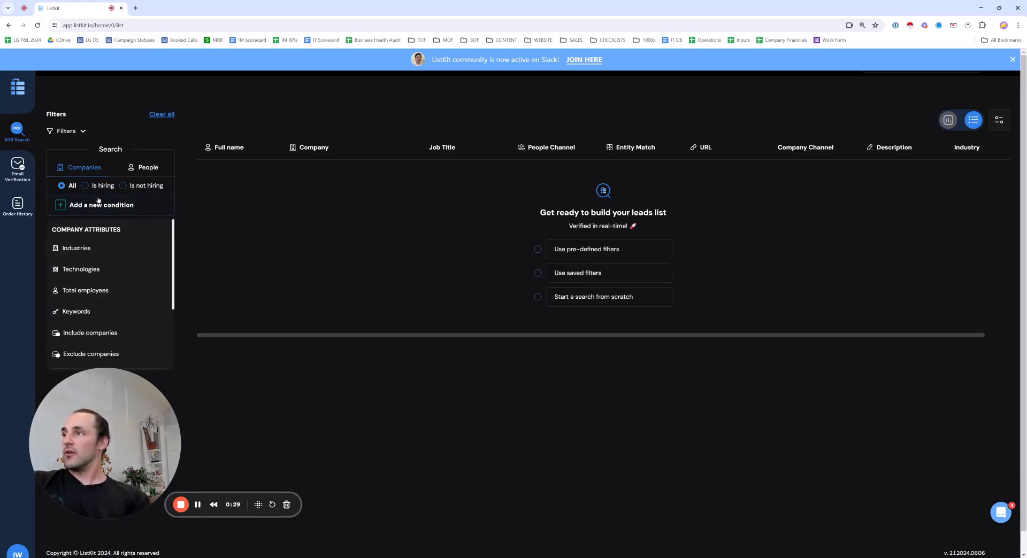
scroll(109, 249, "down", 2)
scroll(109, 251, "up", 2)
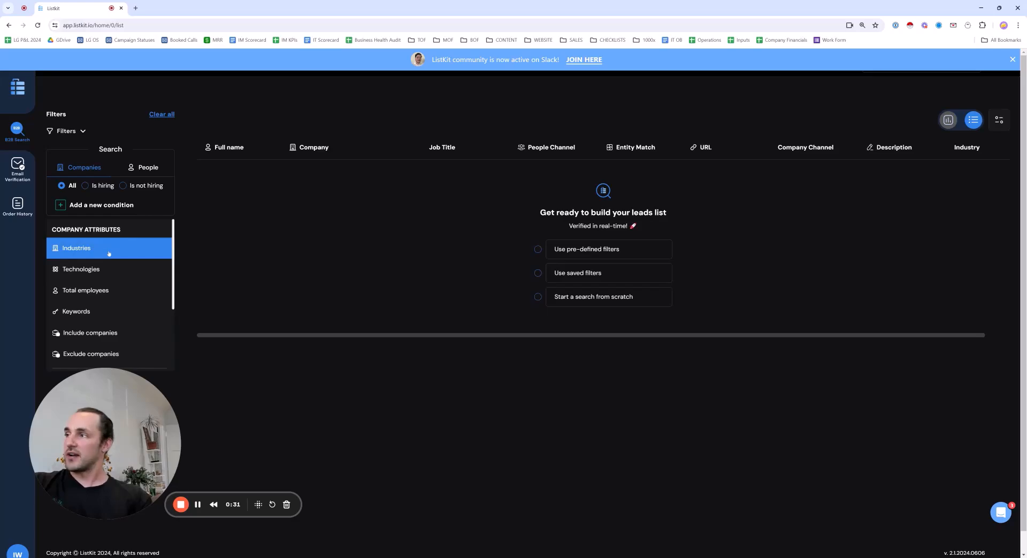
scroll(105, 314, "down", 1)
left_click(100, 298)
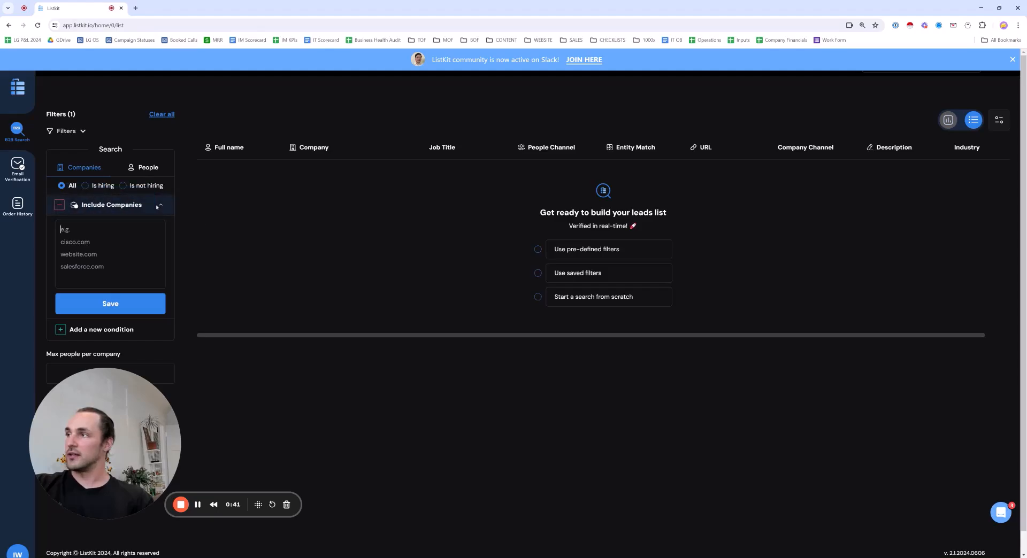
left_click(156, 205)
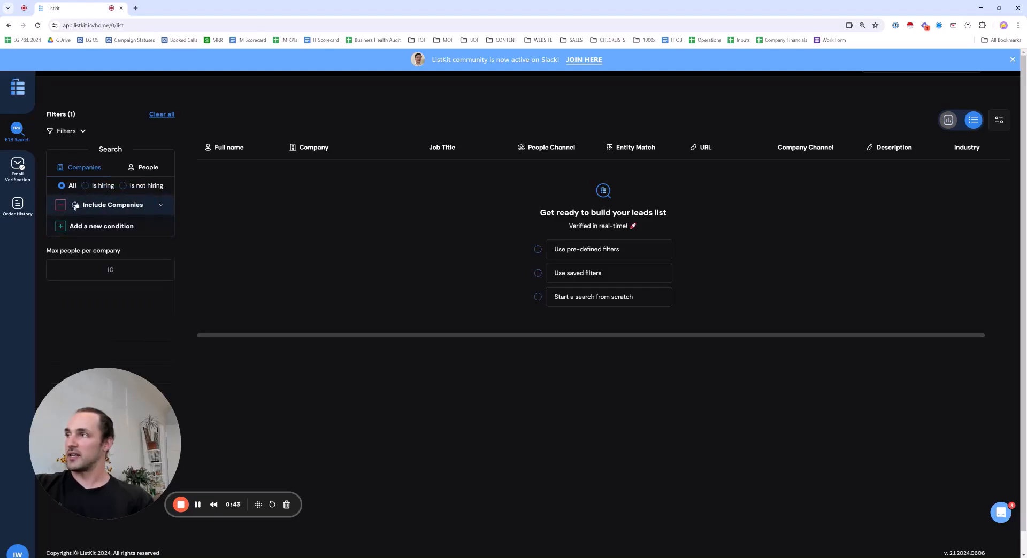
left_click(60, 204)
Examine the available company attribute and company location conditions for the search
left_click(93, 205)
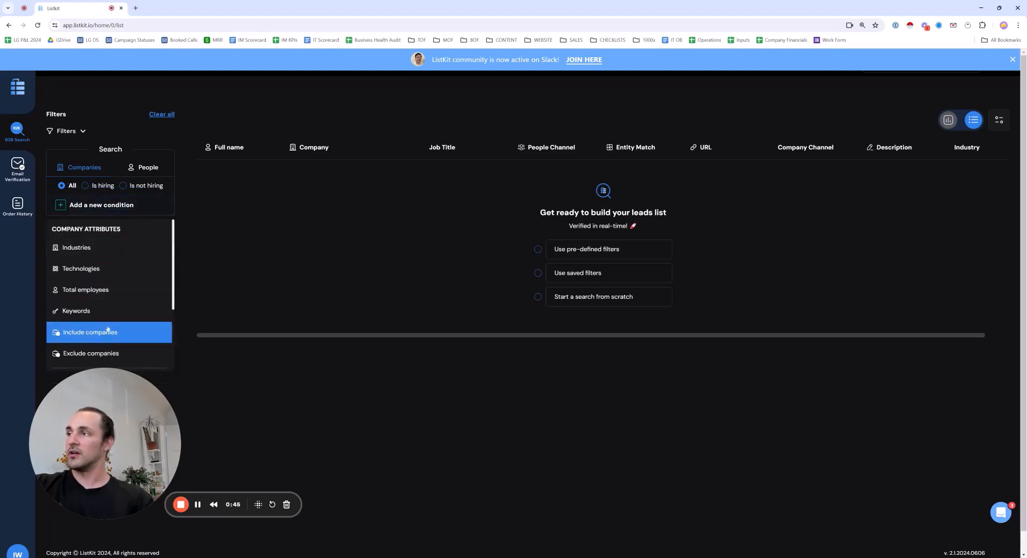
scroll(106, 328, "down", 2)
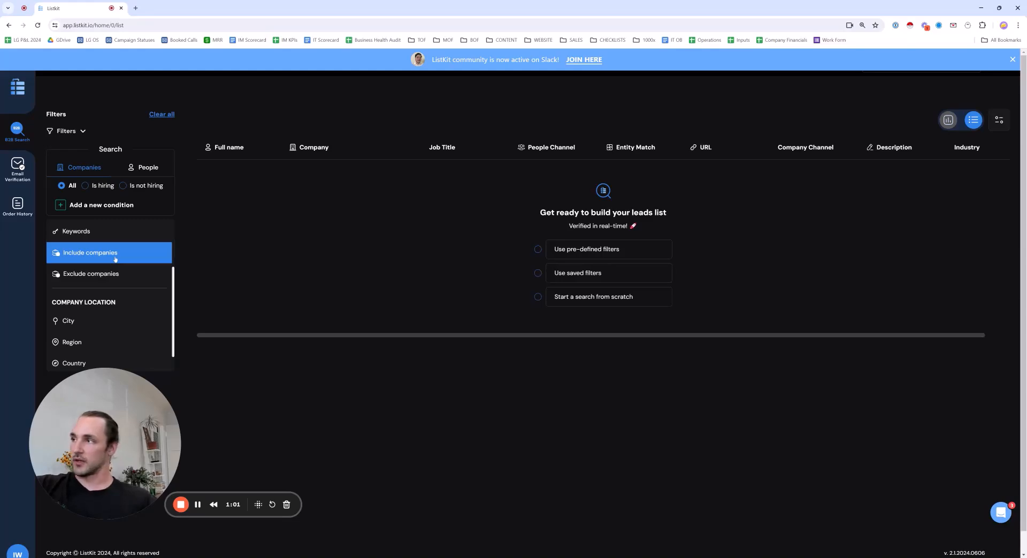
scroll(69, 267, "down", 1)
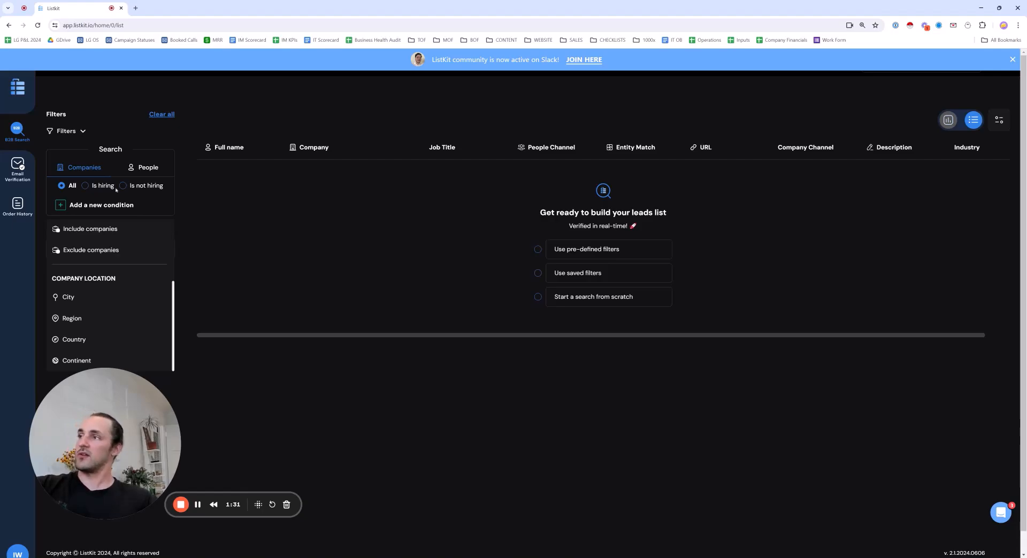
left_click(134, 163)
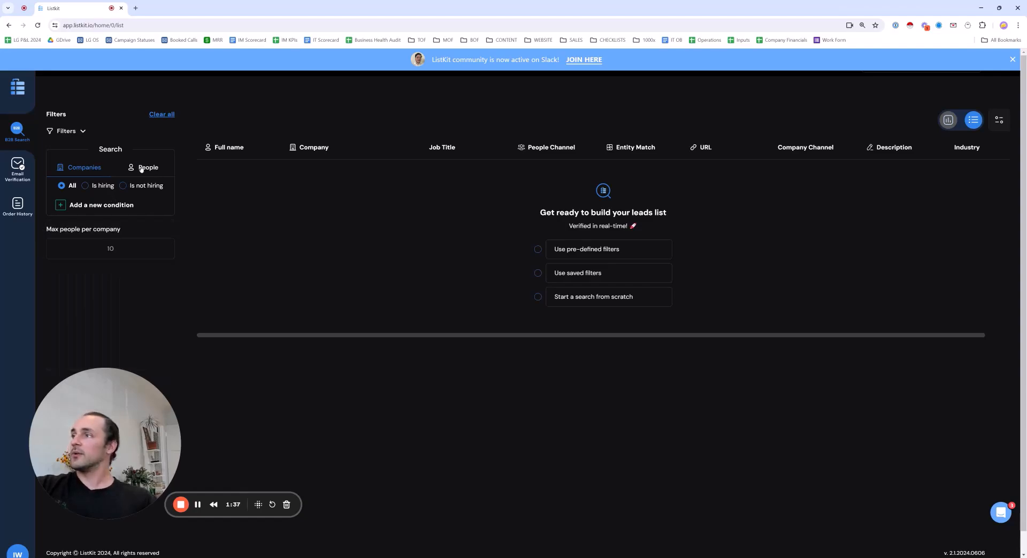
Switch the search to people and add a Job Title condition
left_click(141, 168)
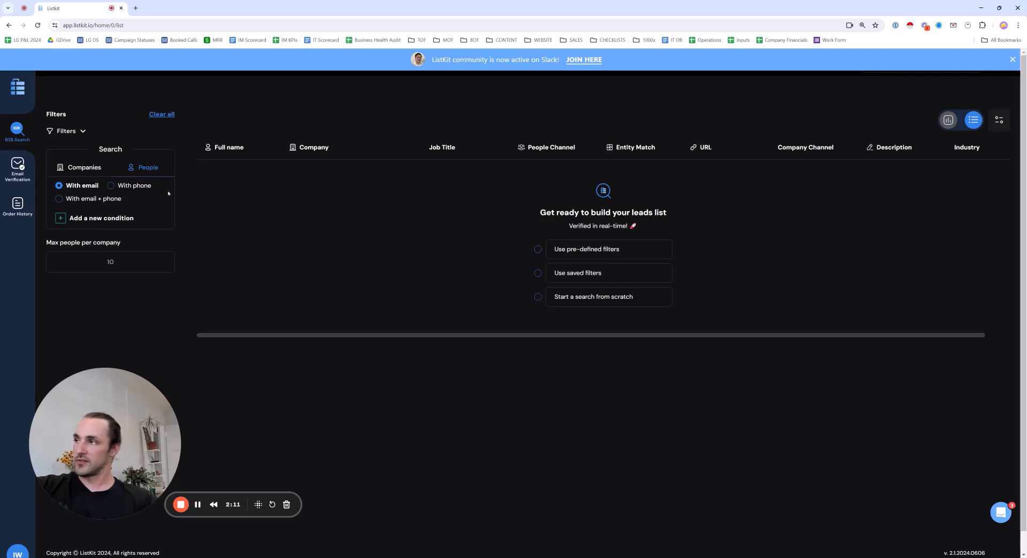
left_click(107, 218)
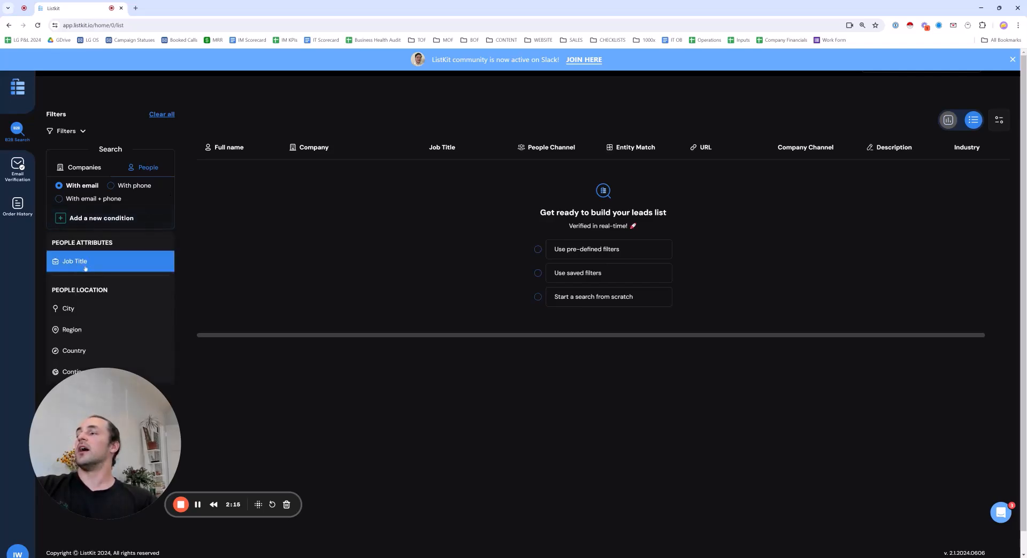
scroll(99, 243, "down", 1)
left_click(81, 241)
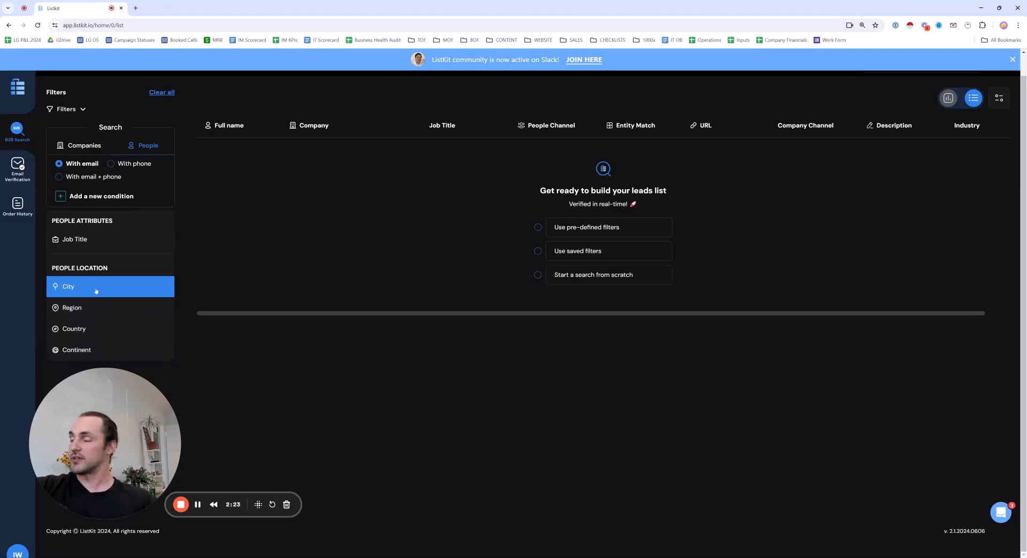
left_click(80, 239)
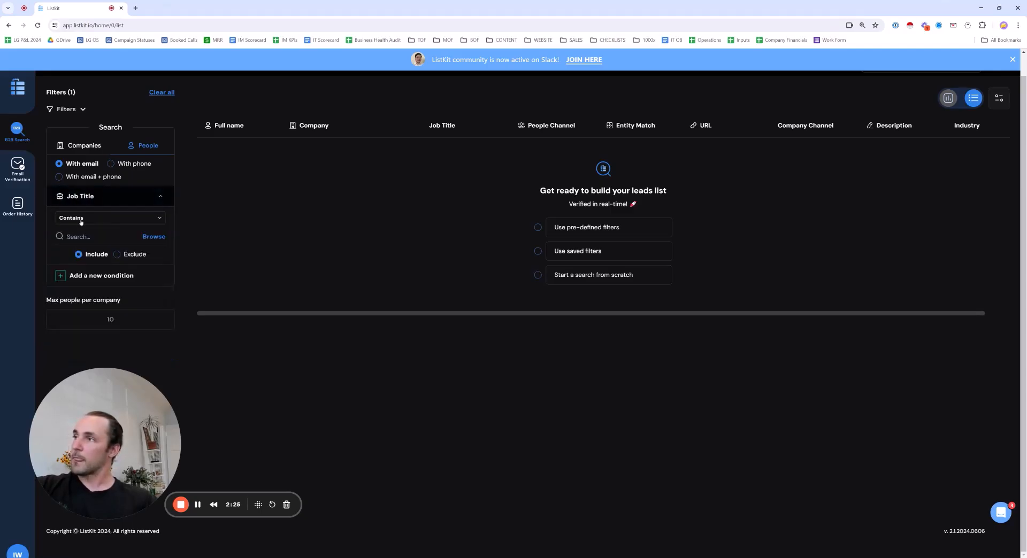
Set the Job Title condition to Exact match and include the title Founder
left_click(81, 221)
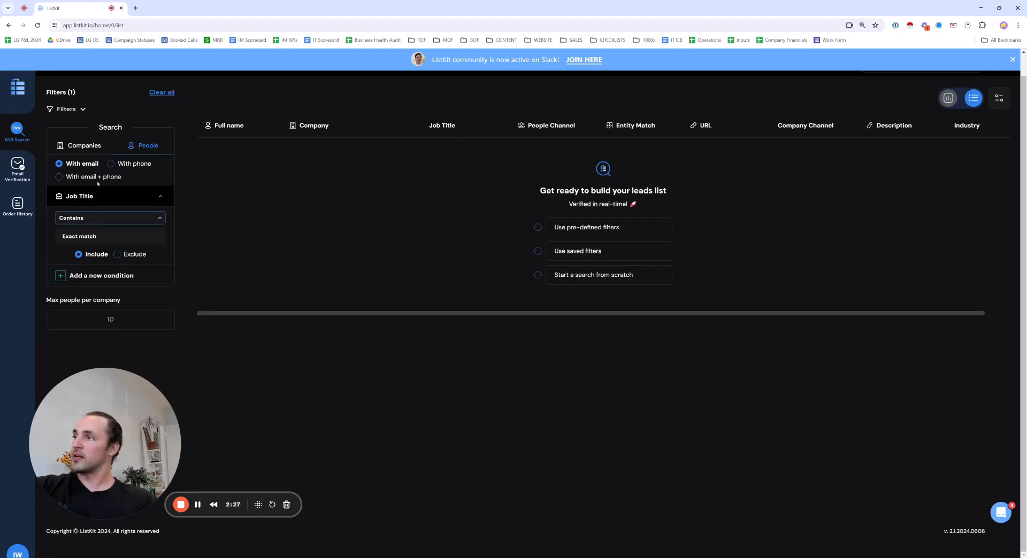
left_click(80, 236)
type("CEO")
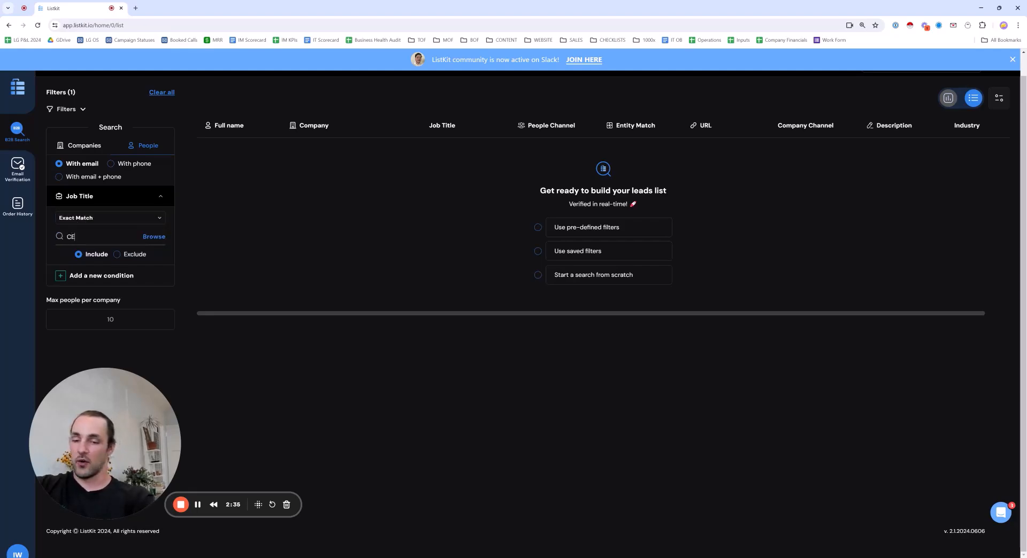
key("BackSpace")
key("BackSpace")
key("BackSpace")
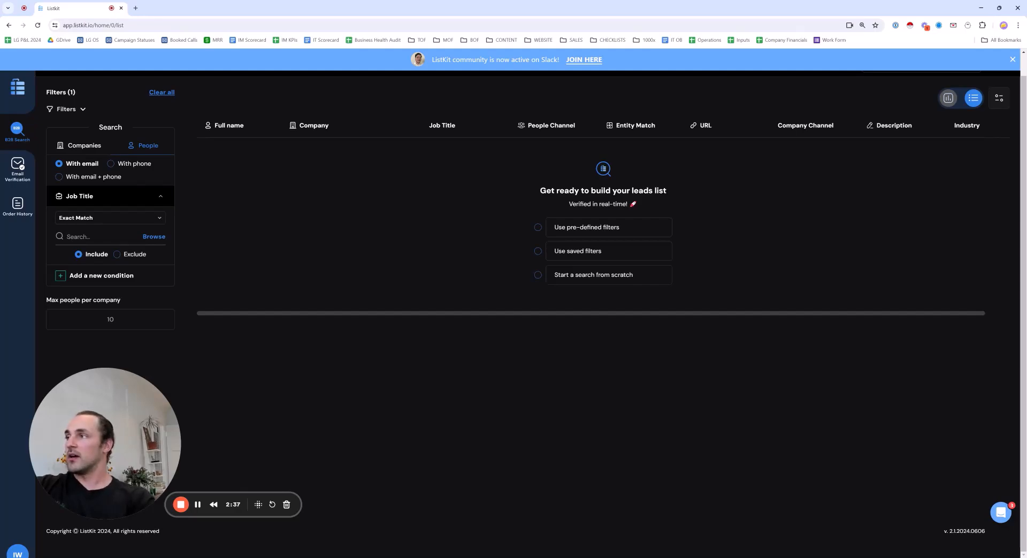
type("Founder")
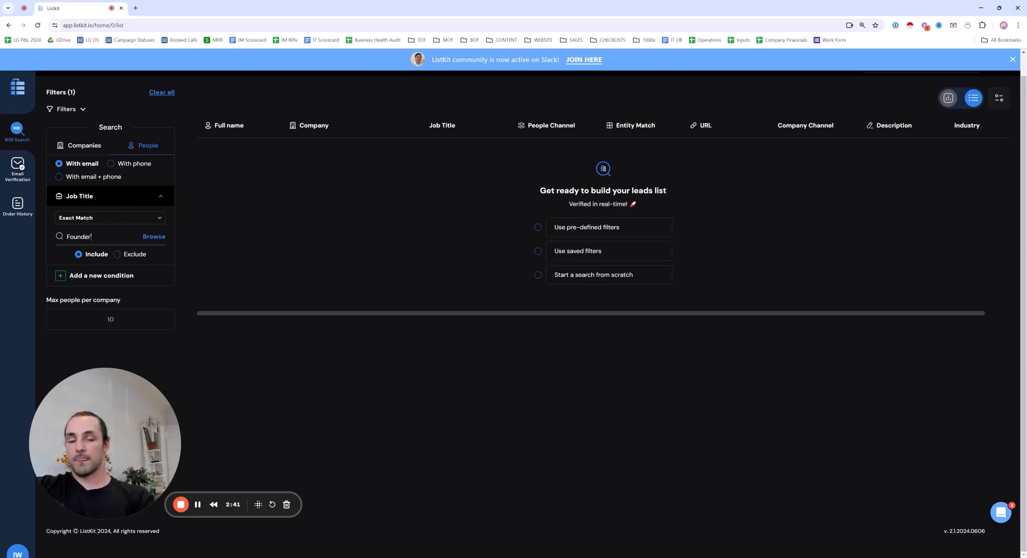
key("Return")
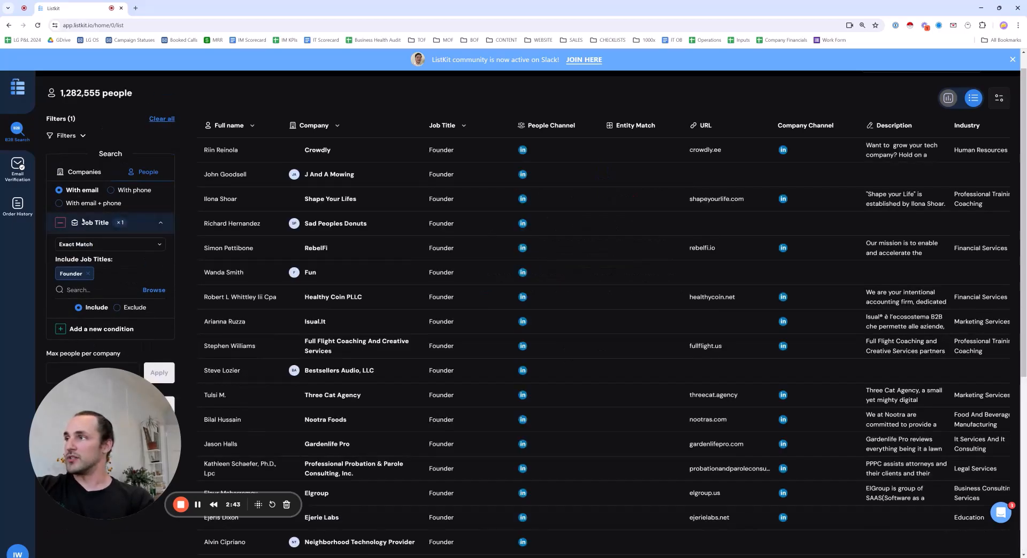
Remove the exact-match title, set the Job Title condition to Contains, and include Founder
left_click(88, 273)
left_click(77, 220)
left_click(74, 236)
type("F")
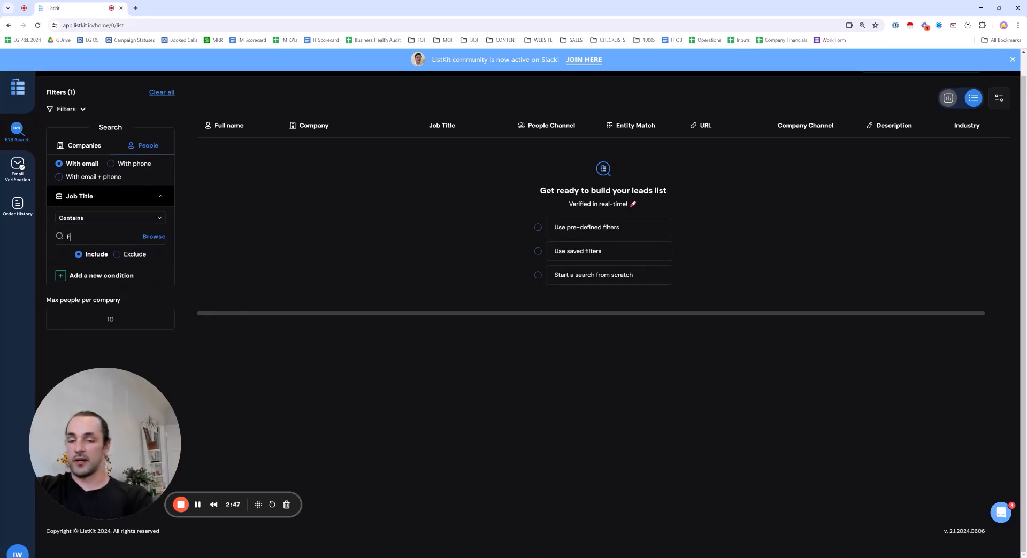
type("ounder")
key("Return")
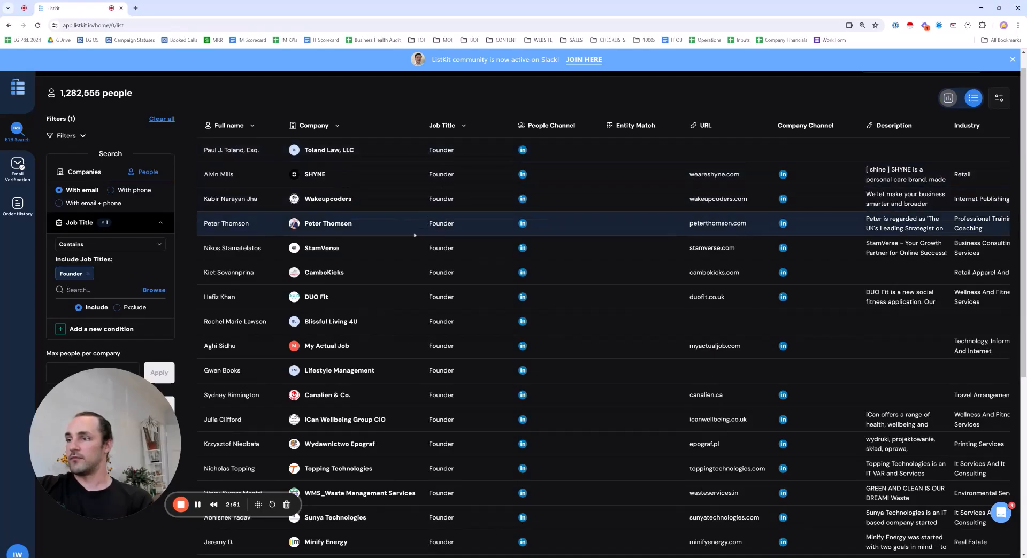
Look over the people matching the Contains condition and remove Founder from the included job titles
scroll(414, 234, "down", 4)
scroll(414, 234, "down", 3)
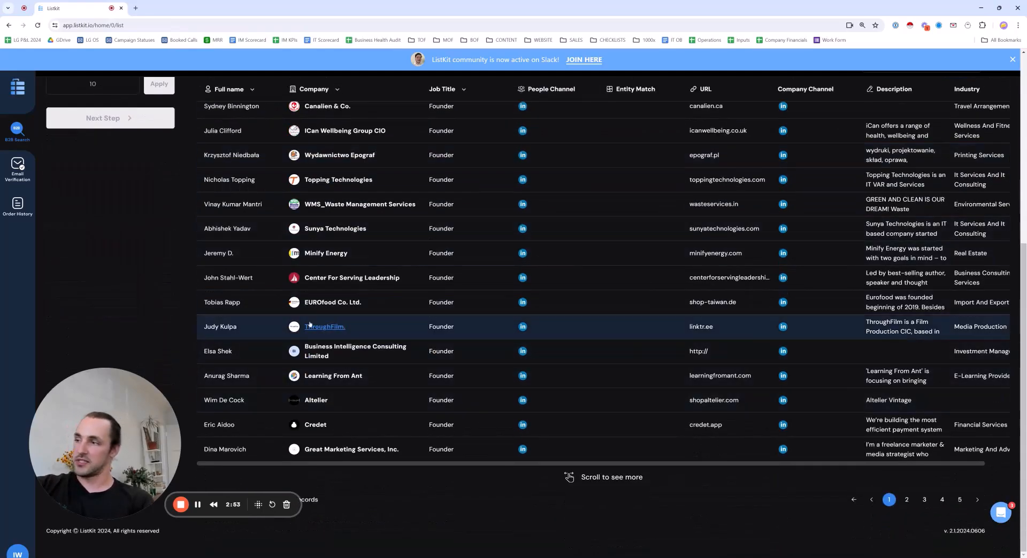
scroll(310, 324, "up", 7)
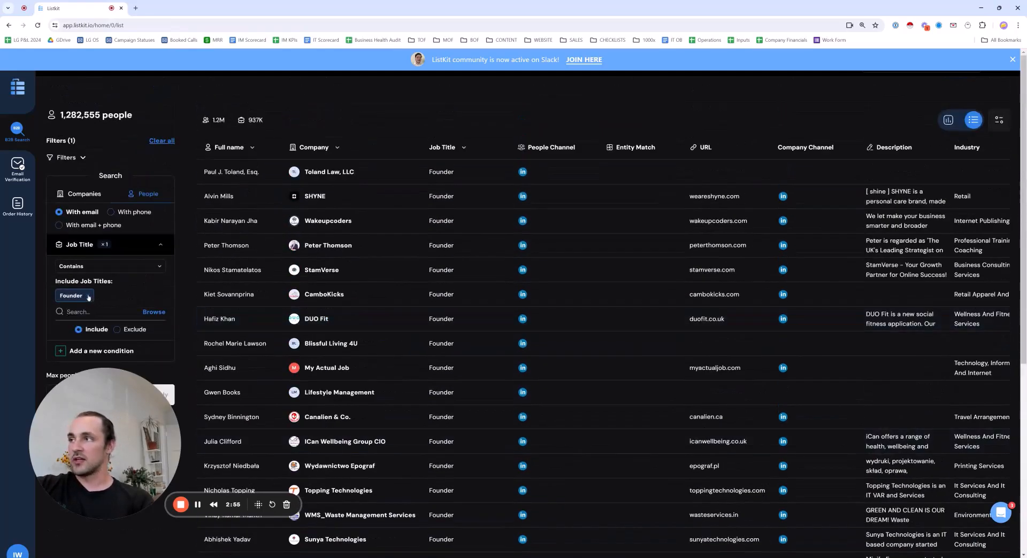
left_click(90, 270)
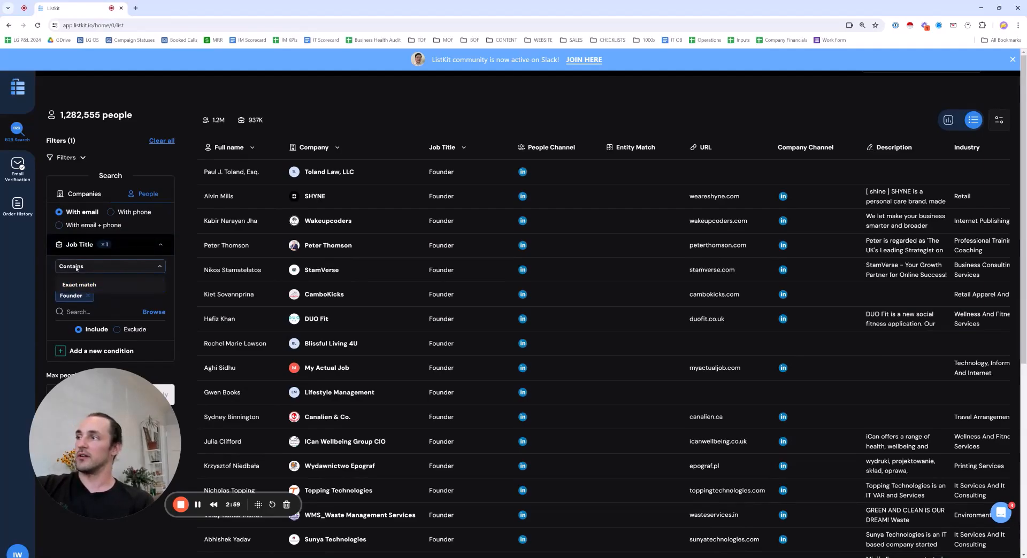
left_click(101, 301)
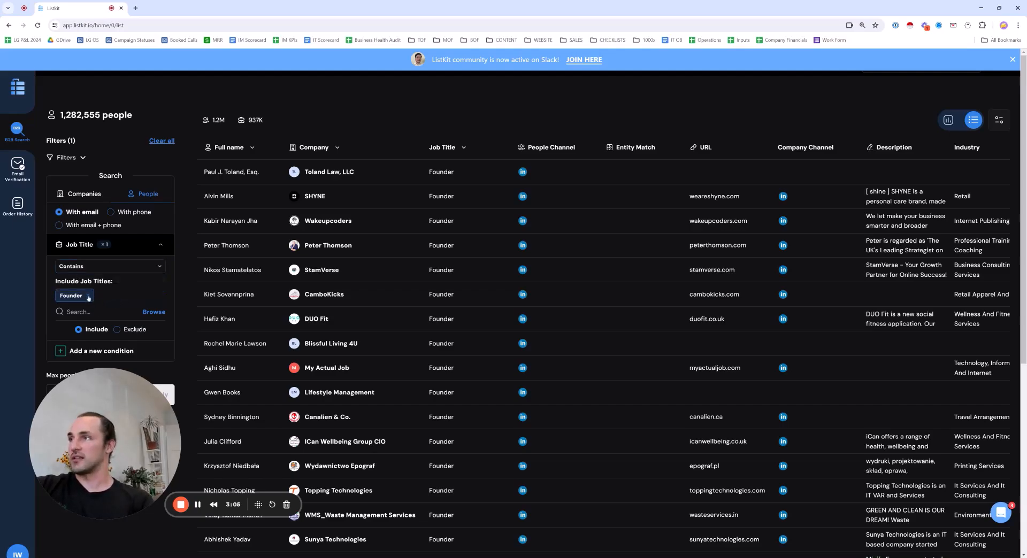
left_click(89, 297)
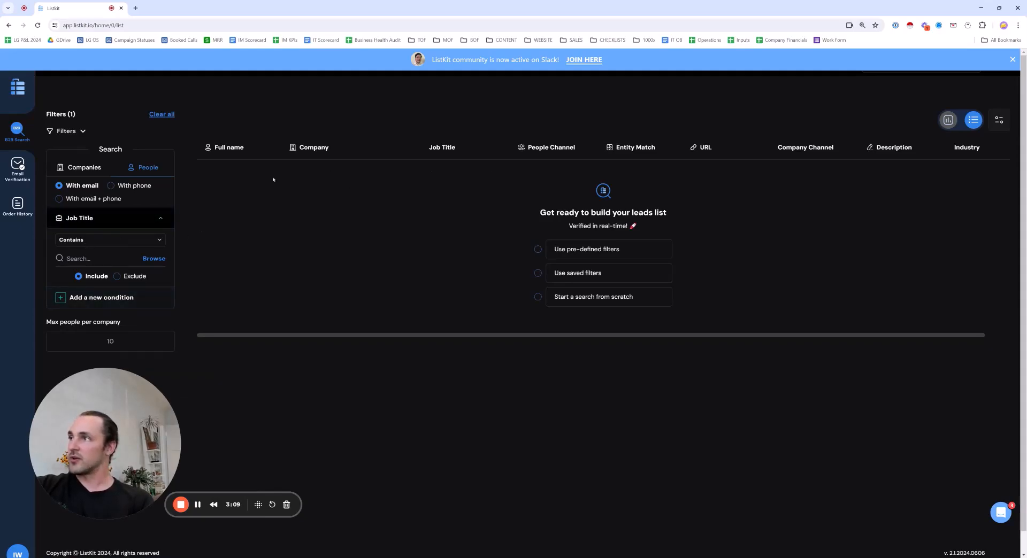
Use the pre-defined filters, apply Decision makers at eCommerce companies, and review its leads and job titles
left_click(572, 255)
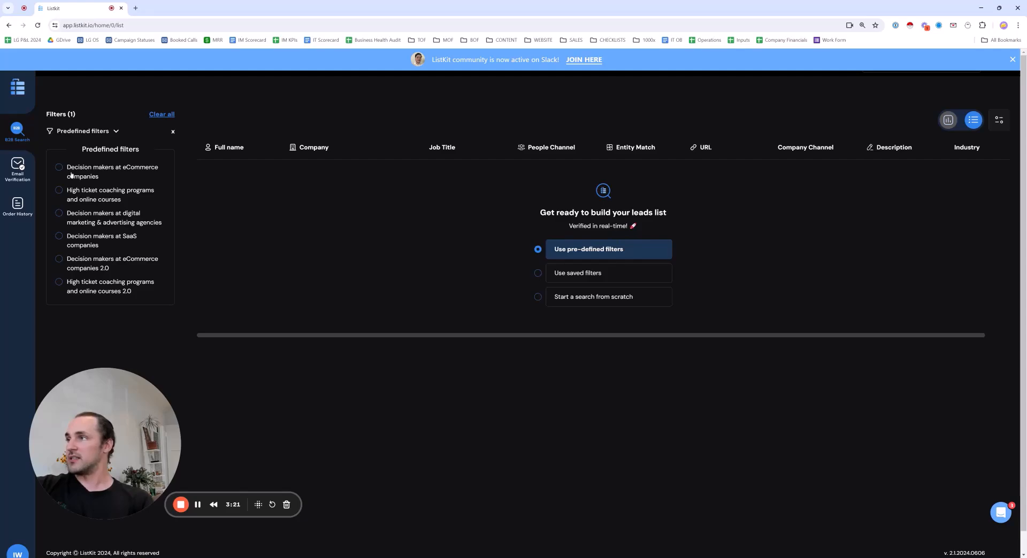
left_click(95, 175)
scroll(147, 262, "down", 3)
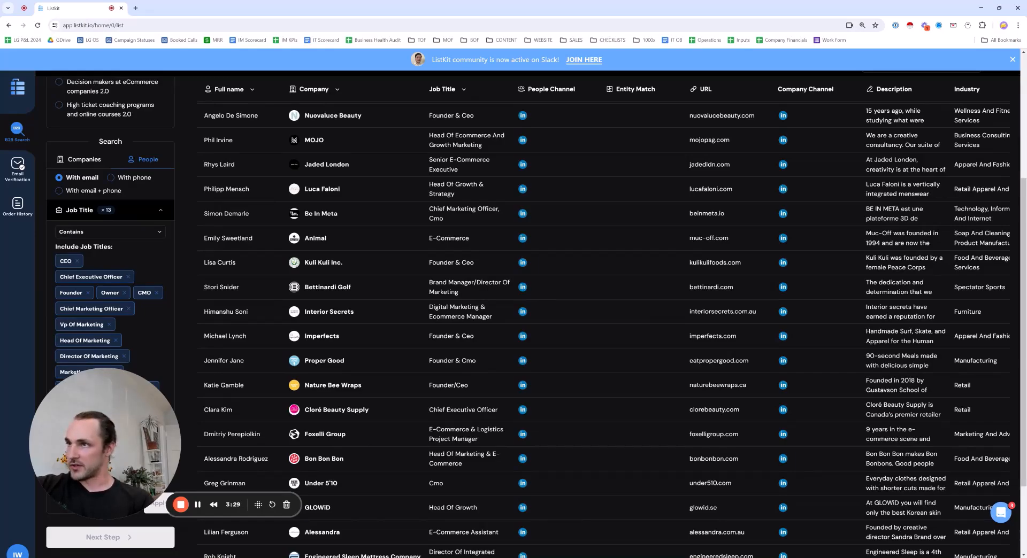
scroll(144, 202, "up", 4)
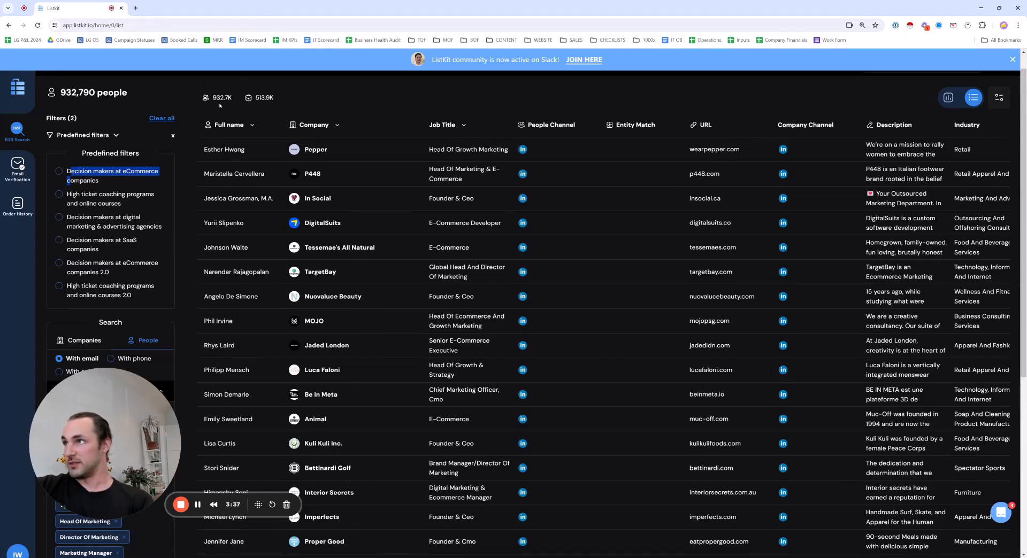
Try the High ticket coaching programs and online courses filter, and then apply Decision makers at digital marketing & advertising agencies
left_click(101, 205)
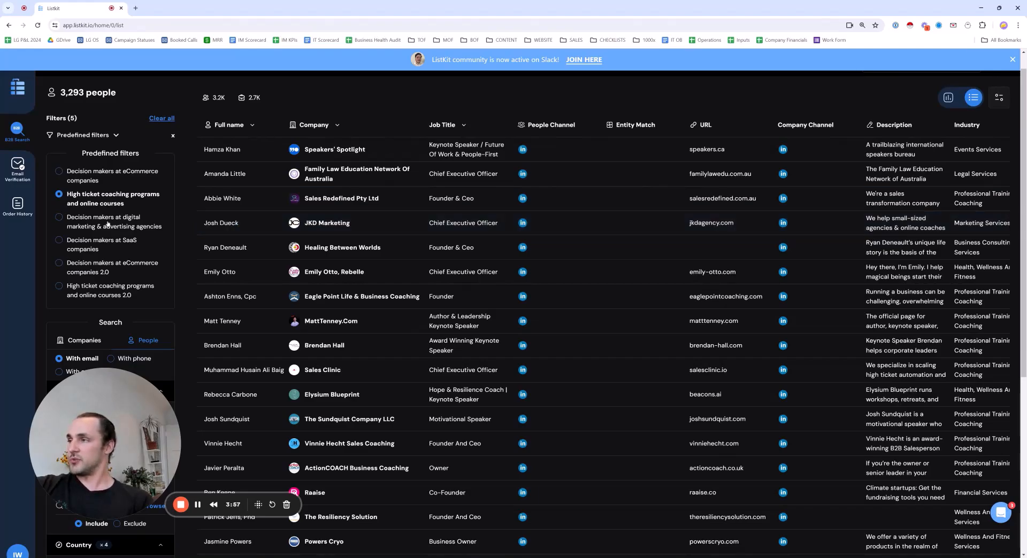
left_click(86, 232)
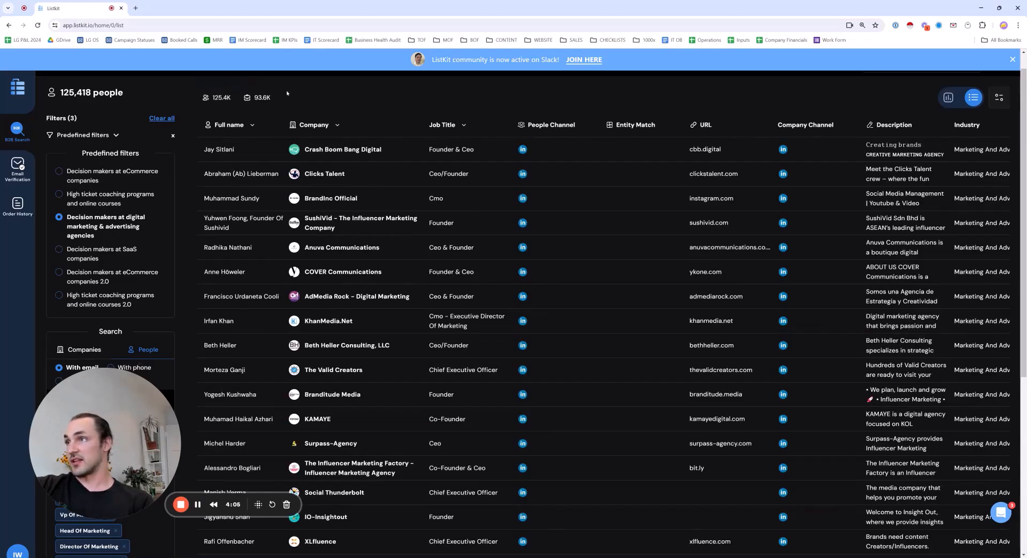
left_click_drag(283, 96, 209, 95)
left_click(223, 104)
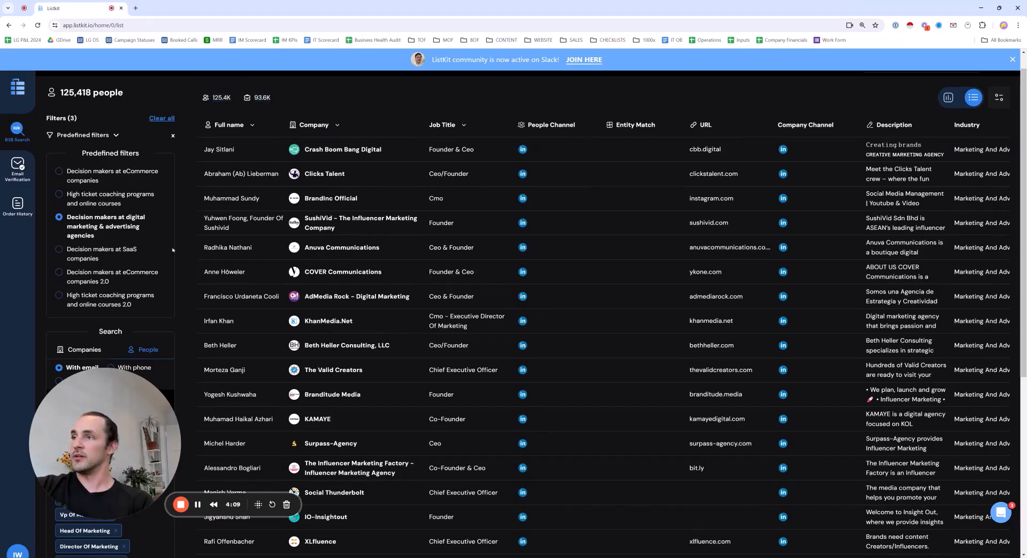
Examine the job titles included by the digital marketing & advertising agencies filter
left_click_drag(116, 426, 217, 213)
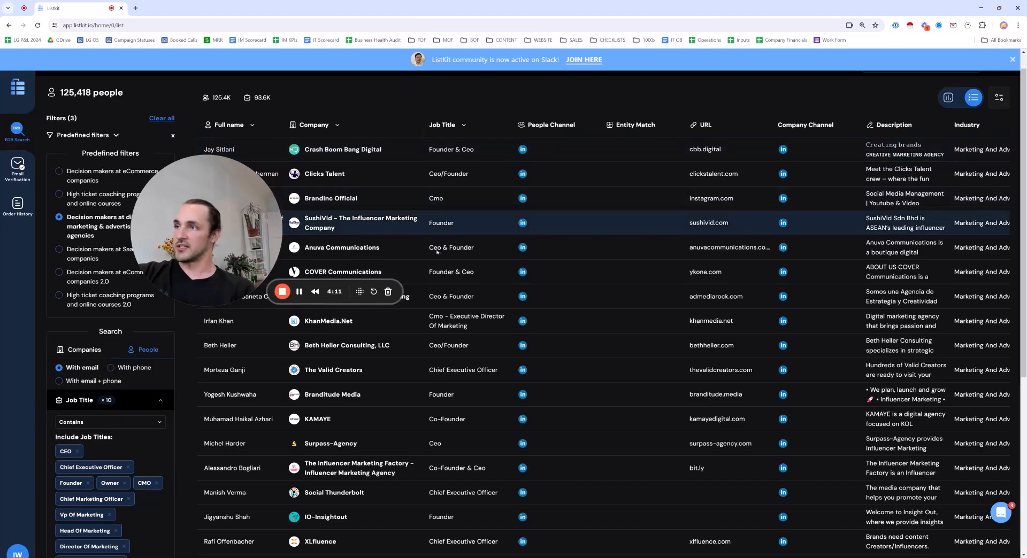
left_click_drag(235, 239, 969, 488)
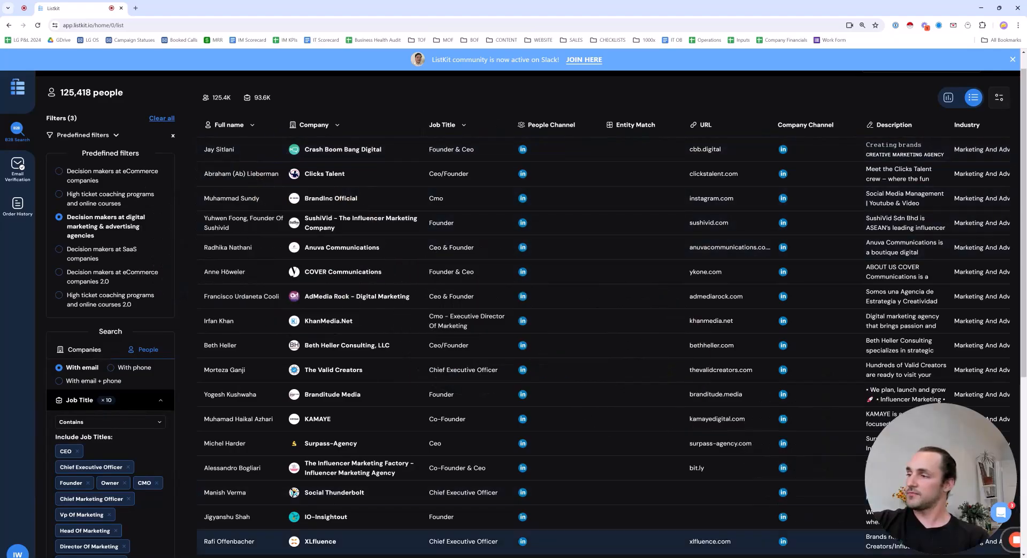
scroll(51, 201, "down", 3)
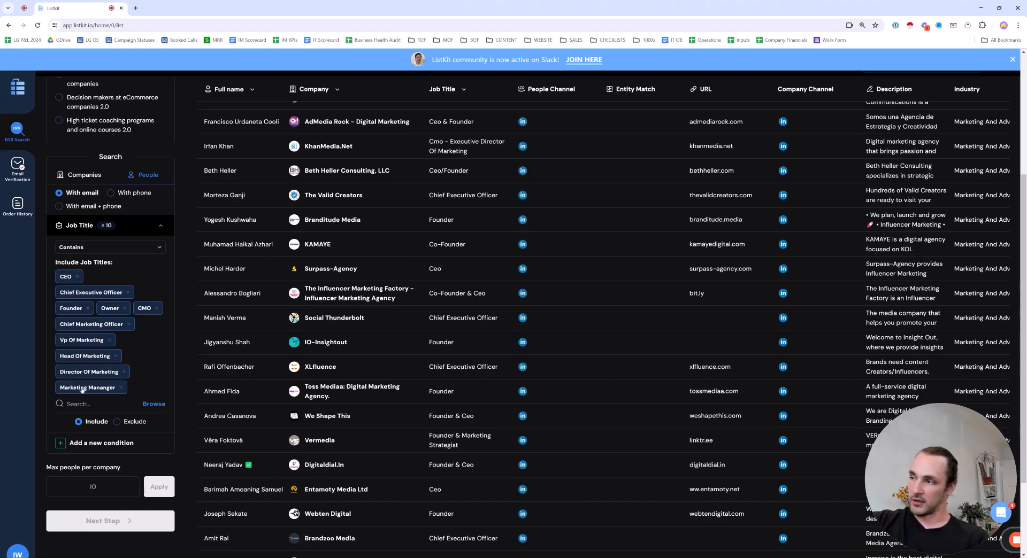
scroll(102, 294, "up", 2)
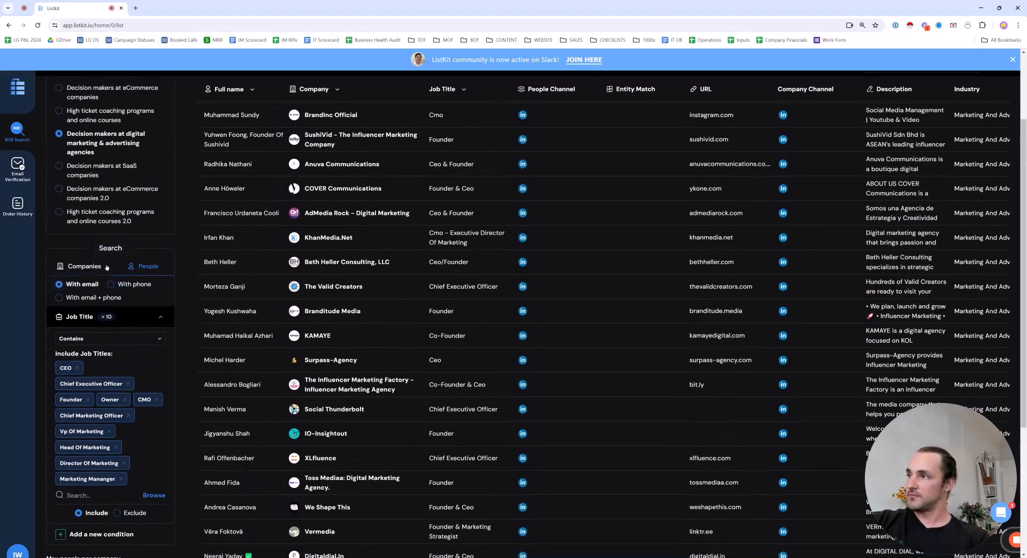
Review the company conditions of the digital marketing & advertising agencies filter and add a Total Employees condition of 11-50
left_click(90, 267)
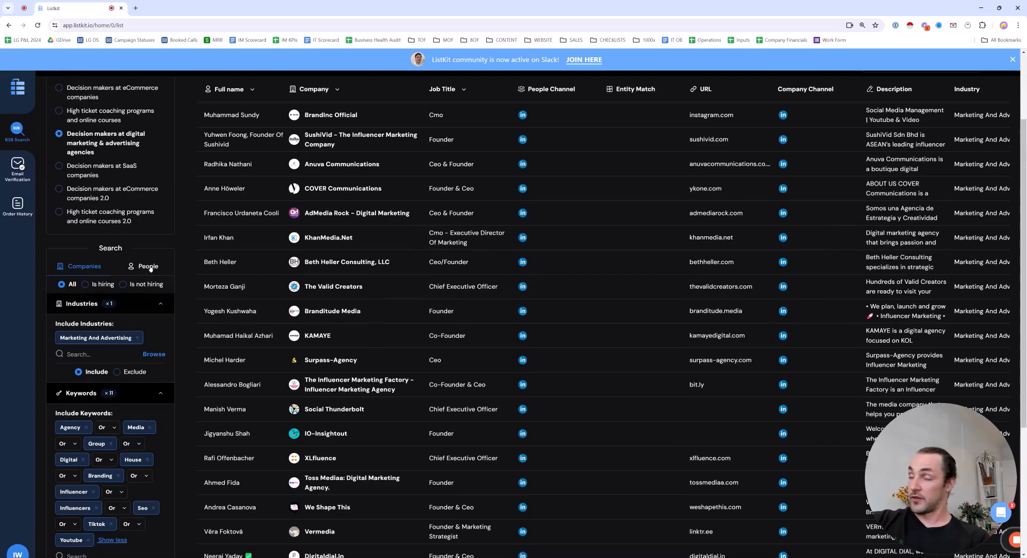
scroll(86, 268, "down", 3)
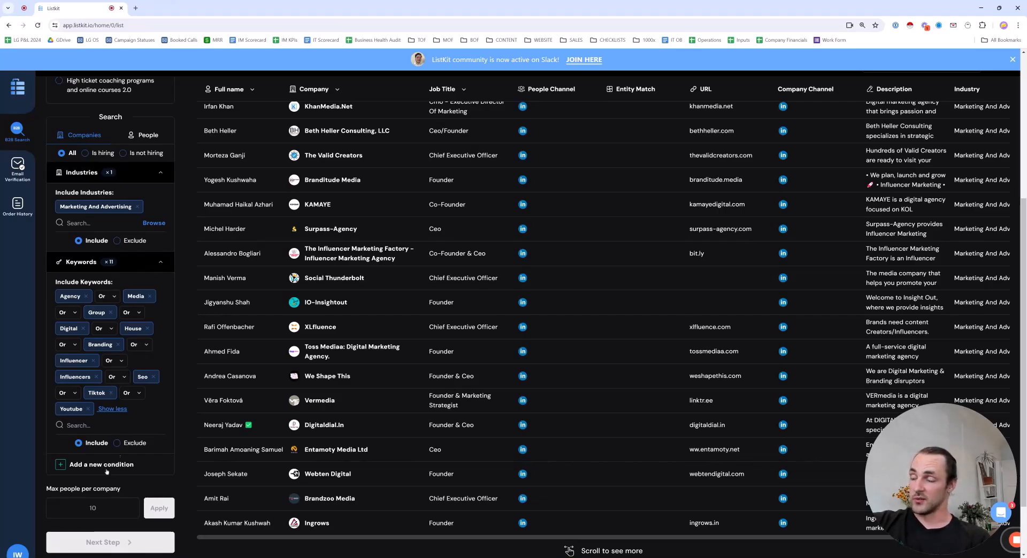
scroll(105, 466, "down", 2)
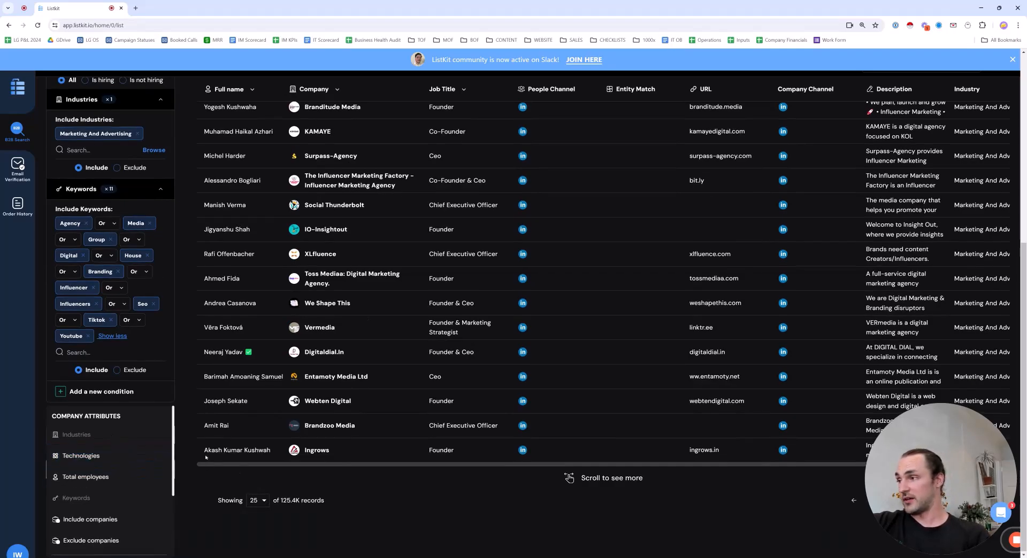
left_click(107, 487)
left_click(107, 415)
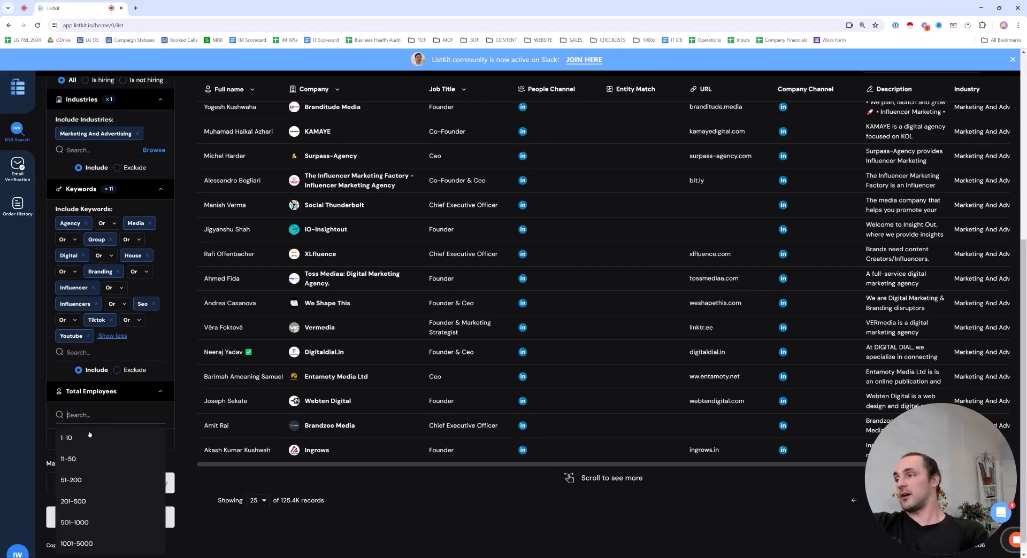
left_click(110, 459)
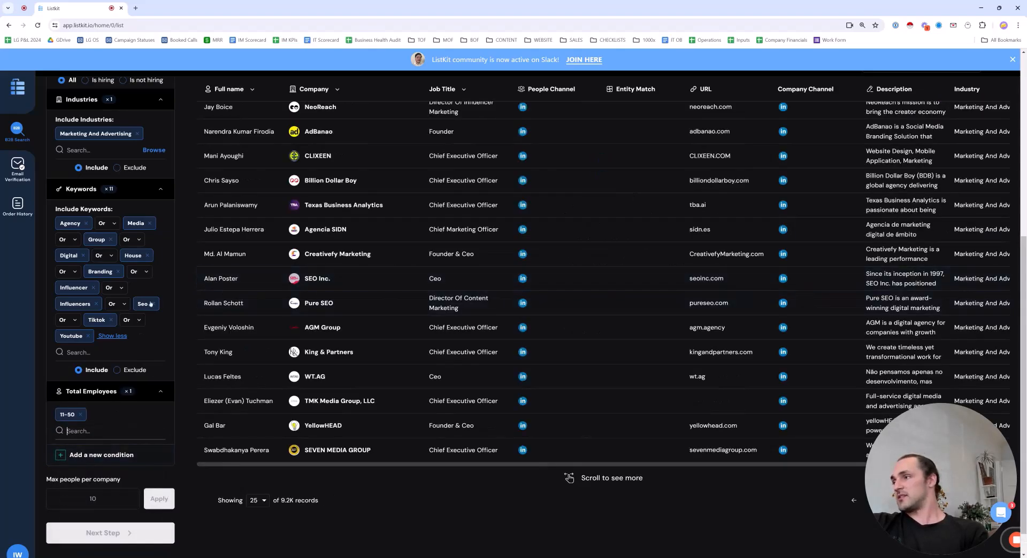
scroll(228, 248, "up", 5)
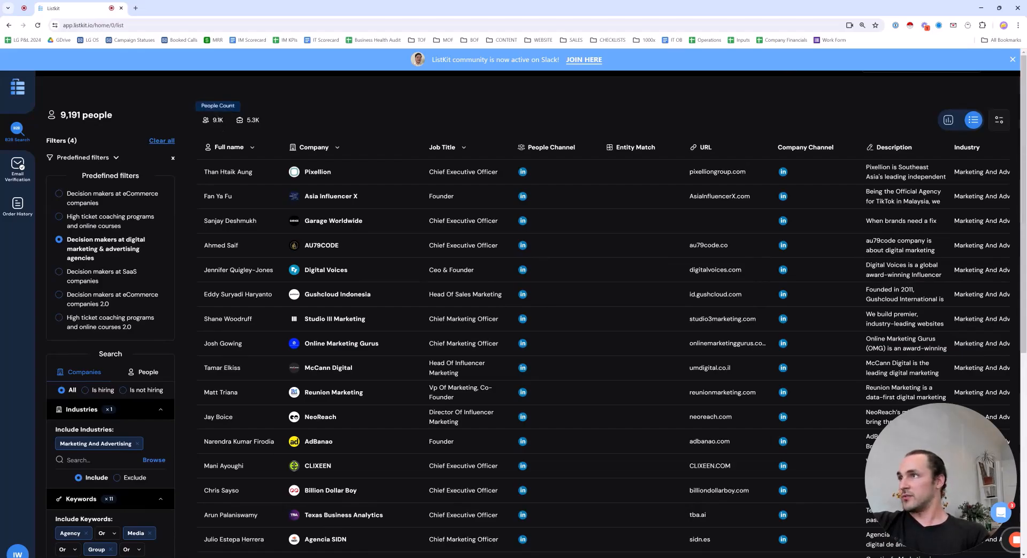
Remove the 11-50 employee range and apply the Decision makers at SaaS companies predefined filter
scroll(167, 274, "down", 6)
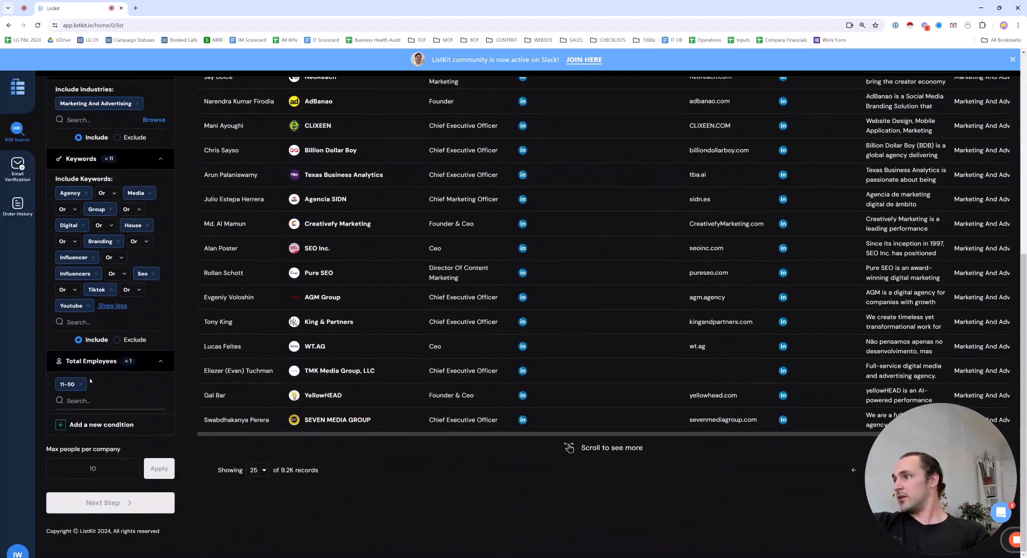
left_click(81, 385)
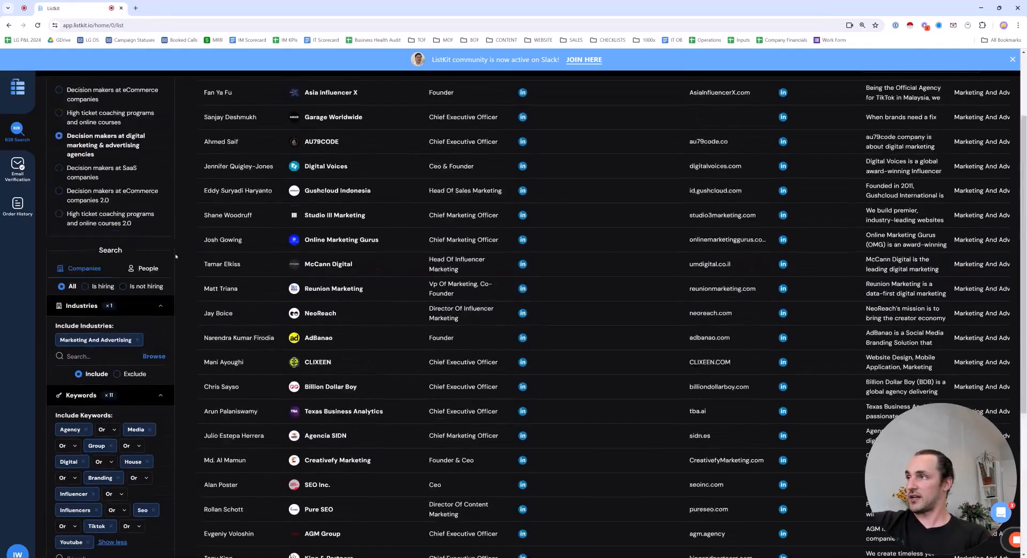
scroll(94, 278, "up", 3)
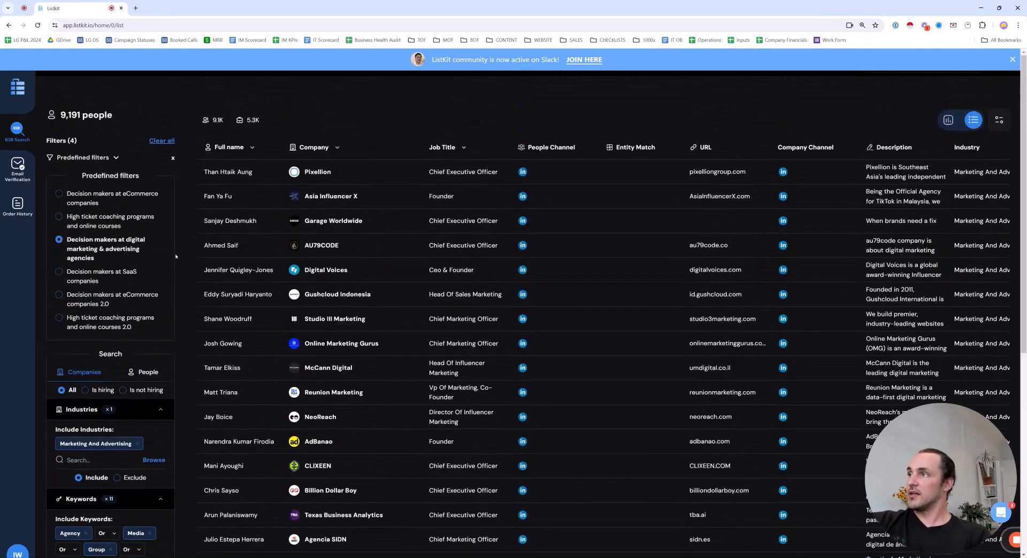
left_click(94, 270)
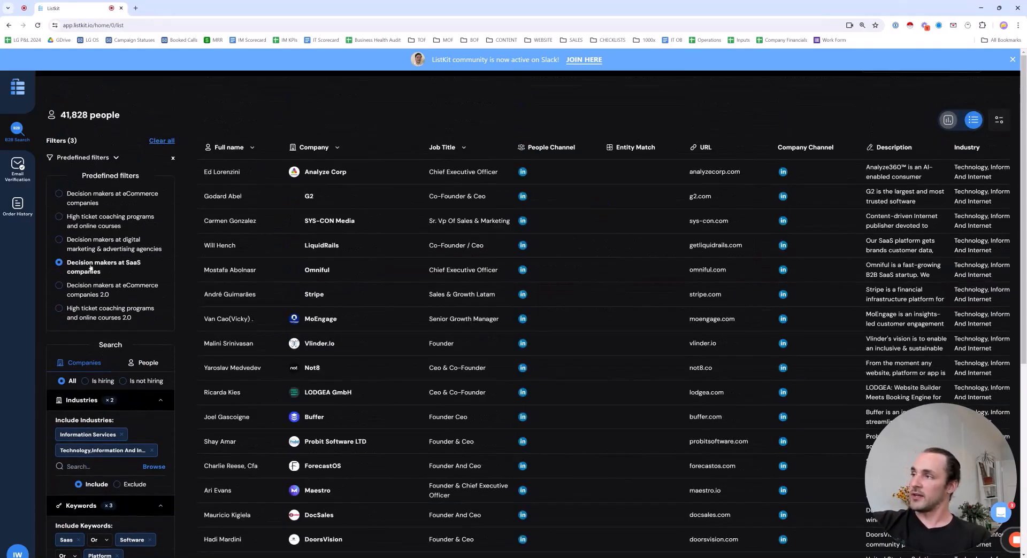
Examine the SaaS filter's included industries and keywords, and look over the companies, job titles and descriptions of its leads
scroll(130, 317, "down", 1)
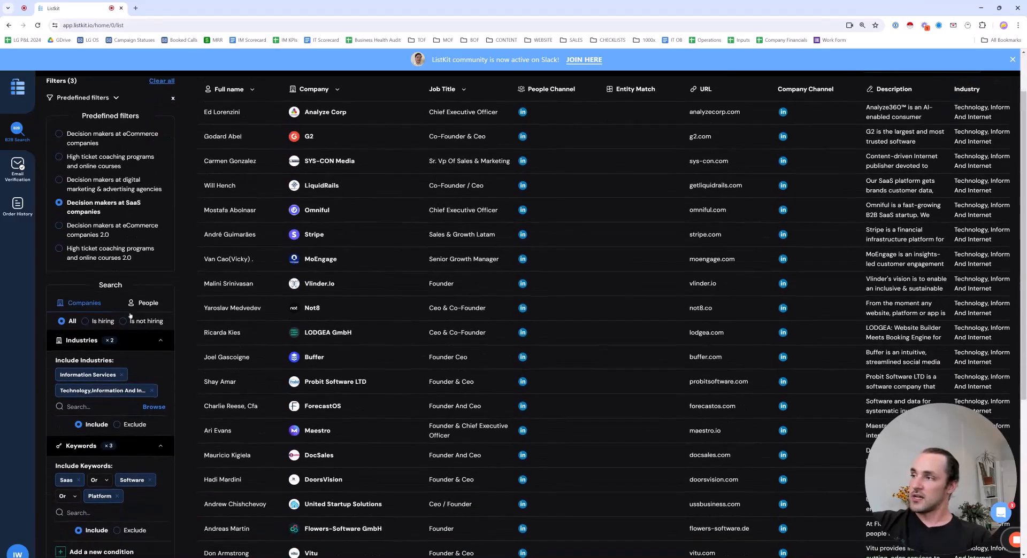
scroll(137, 330, "down", 1)
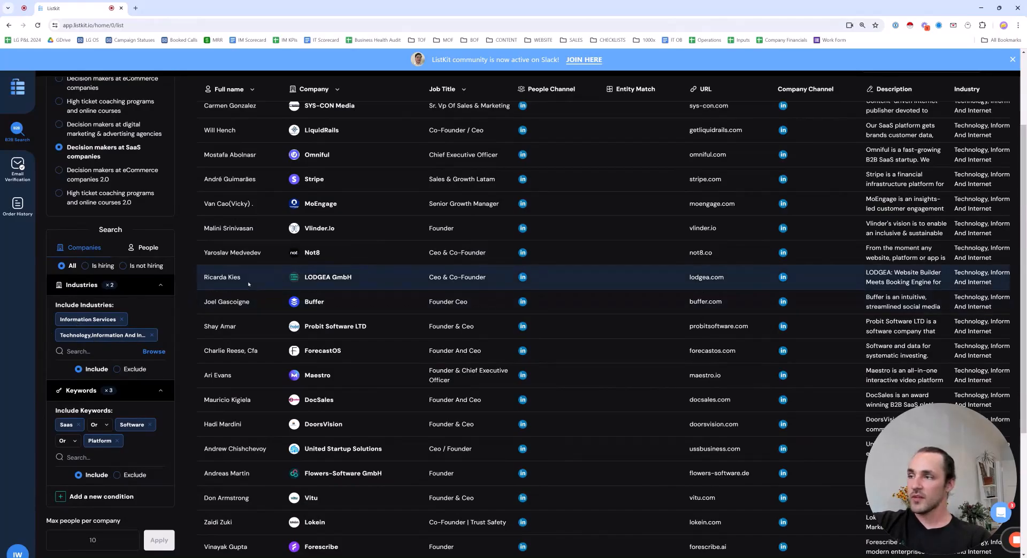
scroll(248, 284, "down", 3)
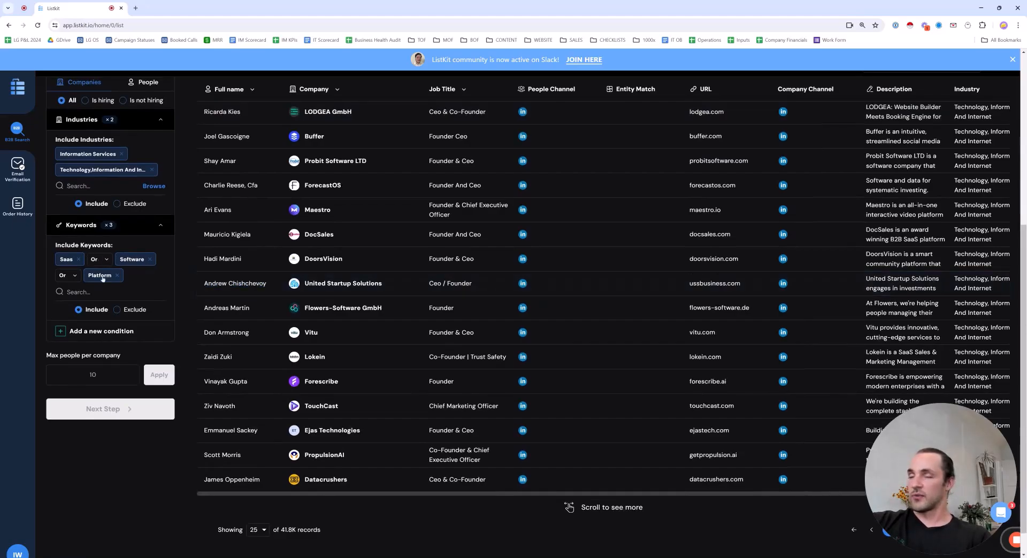
mouse_move(903, 113)
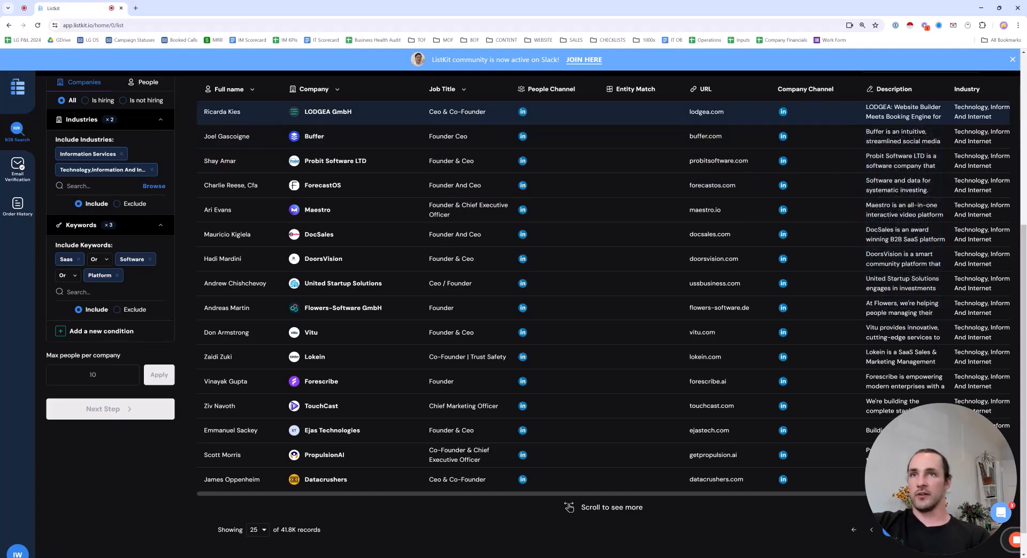
scroll(988, 95, "up", 3)
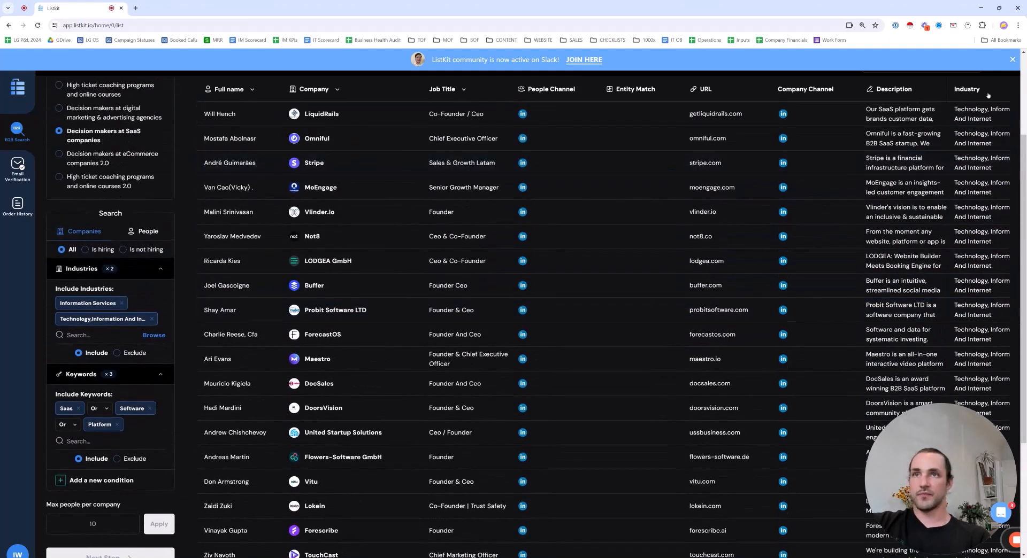
scroll(609, 195, "up", 1)
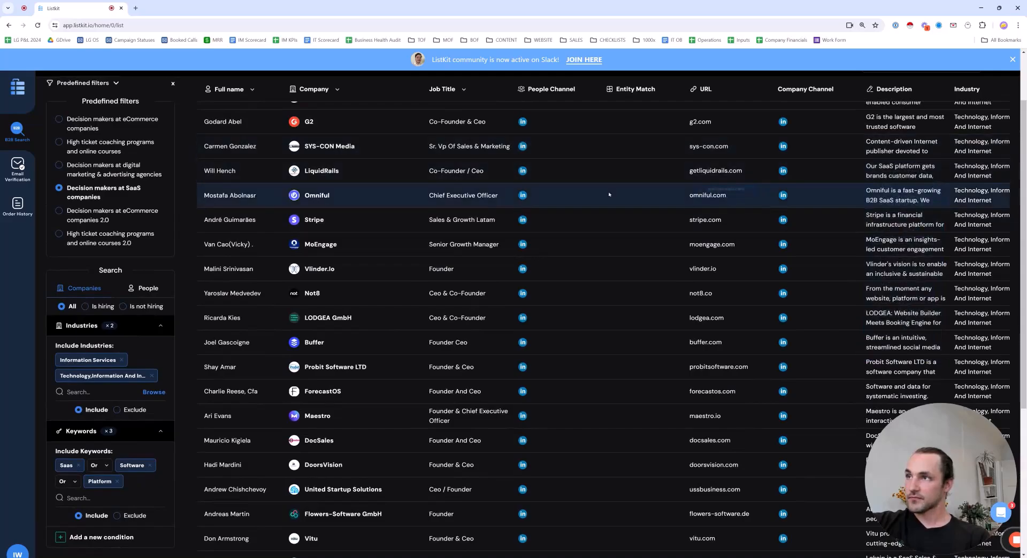
scroll(363, 178, "up", 2)
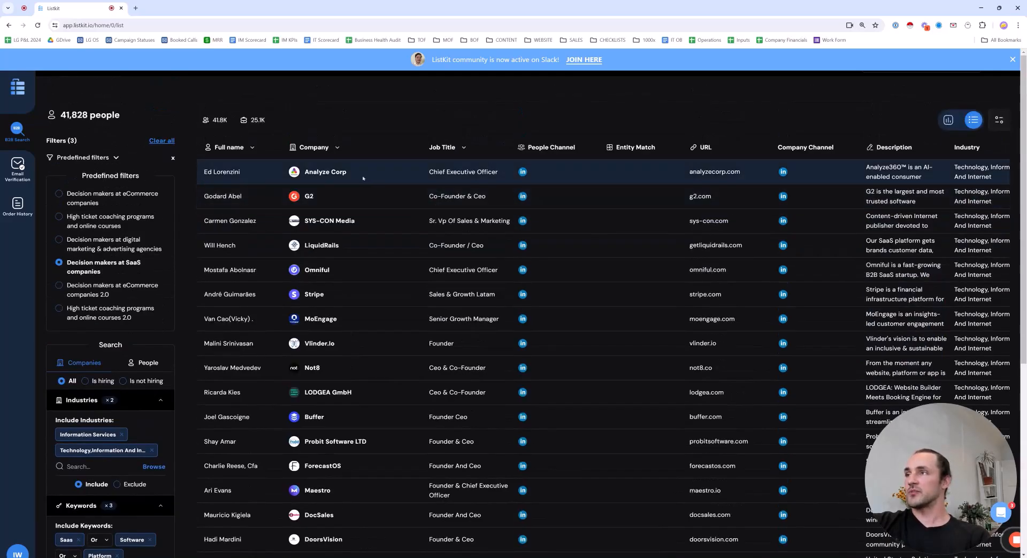
scroll(363, 178, "down", 5)
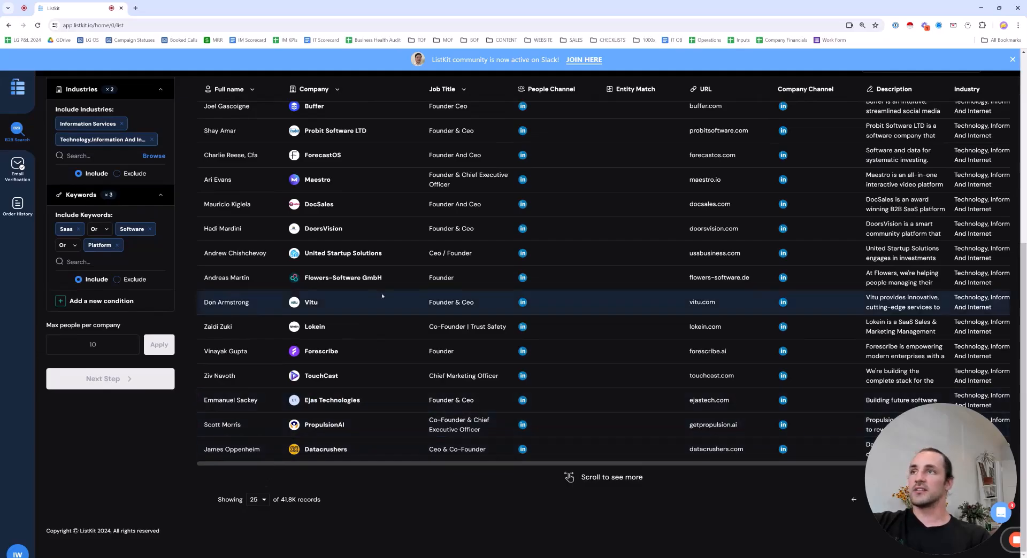
scroll(311, 285, "up", 5)
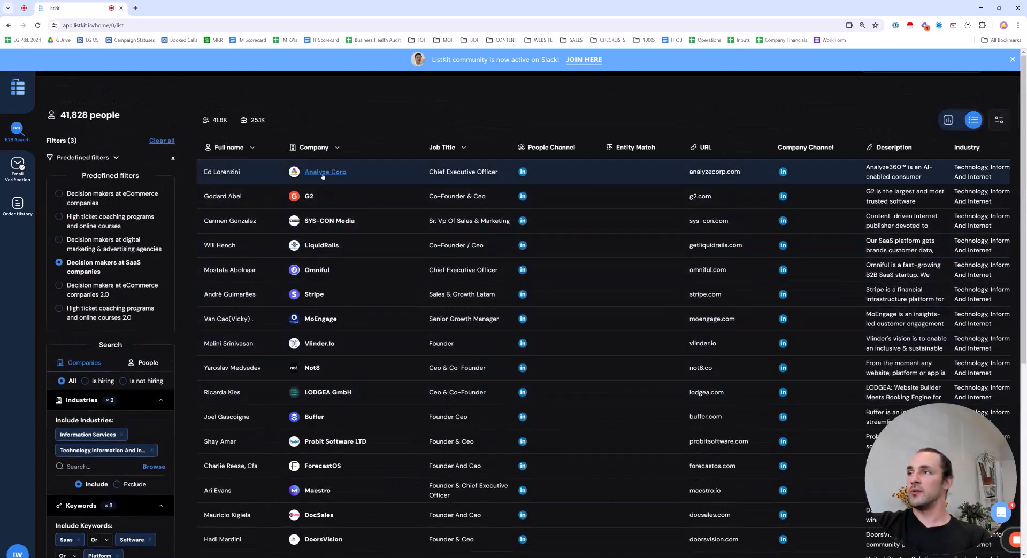
Check the Analyze Corp company details and the products page of its website, and return to the leads list
left_click(323, 172)
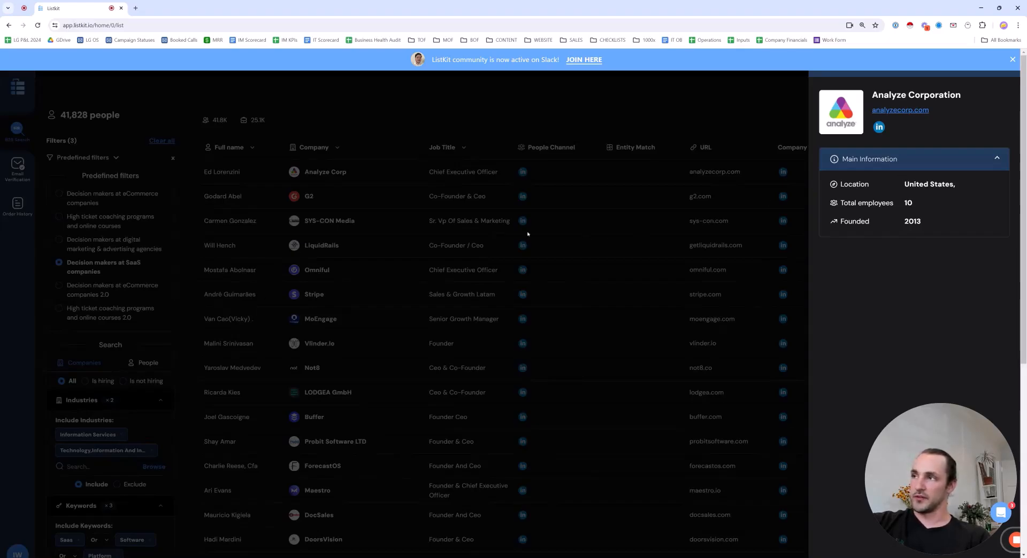
left_click(919, 110)
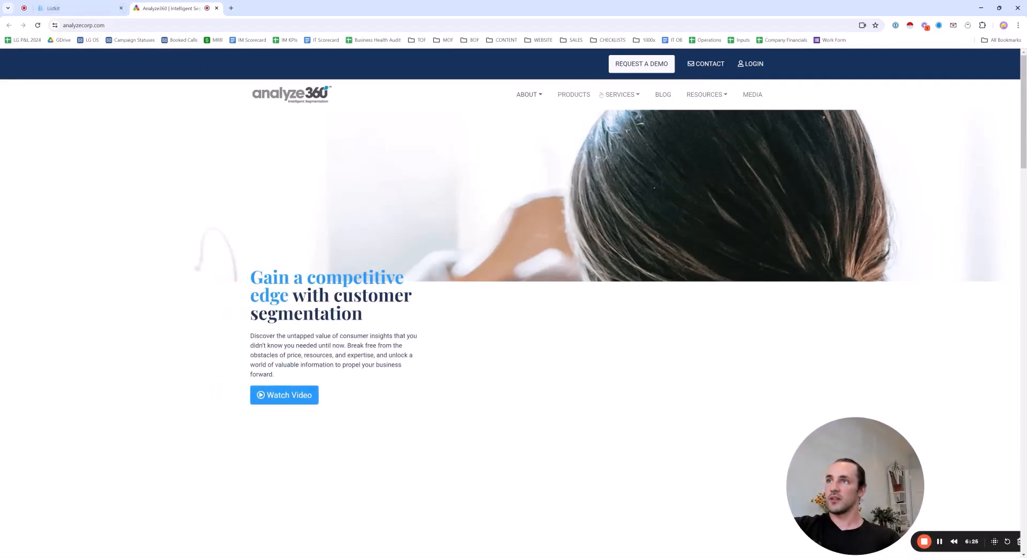
left_click(622, 94)
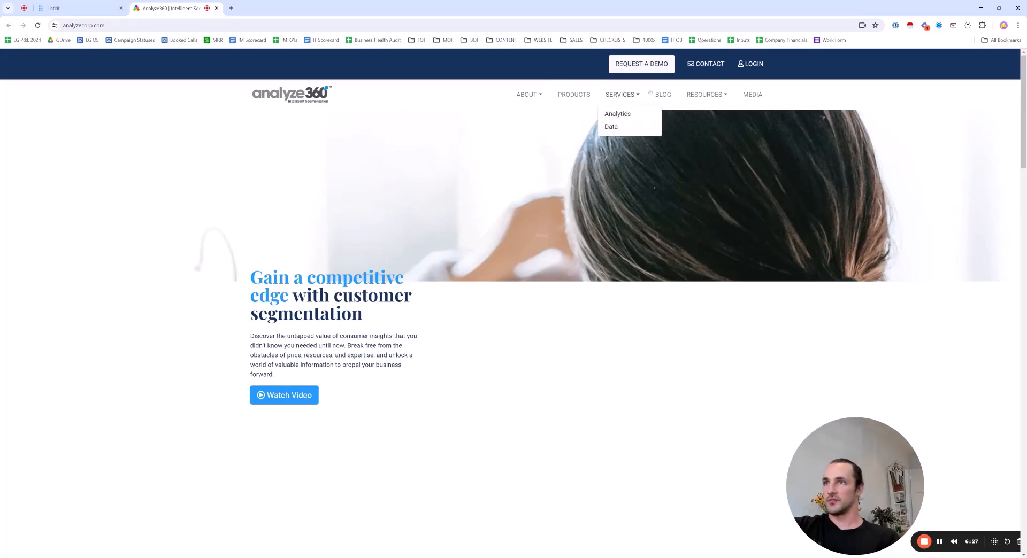
left_click(573, 94)
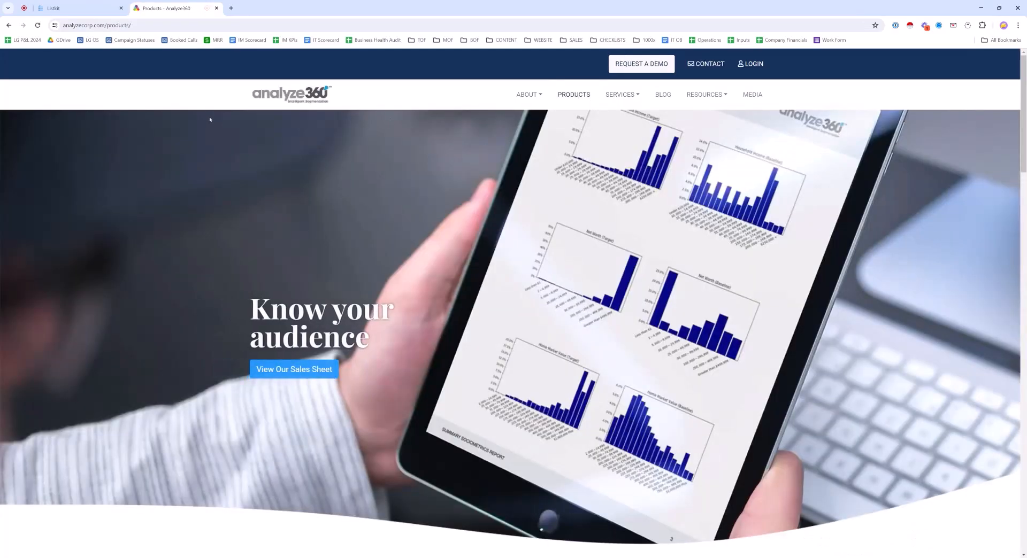
left_click(171, 8)
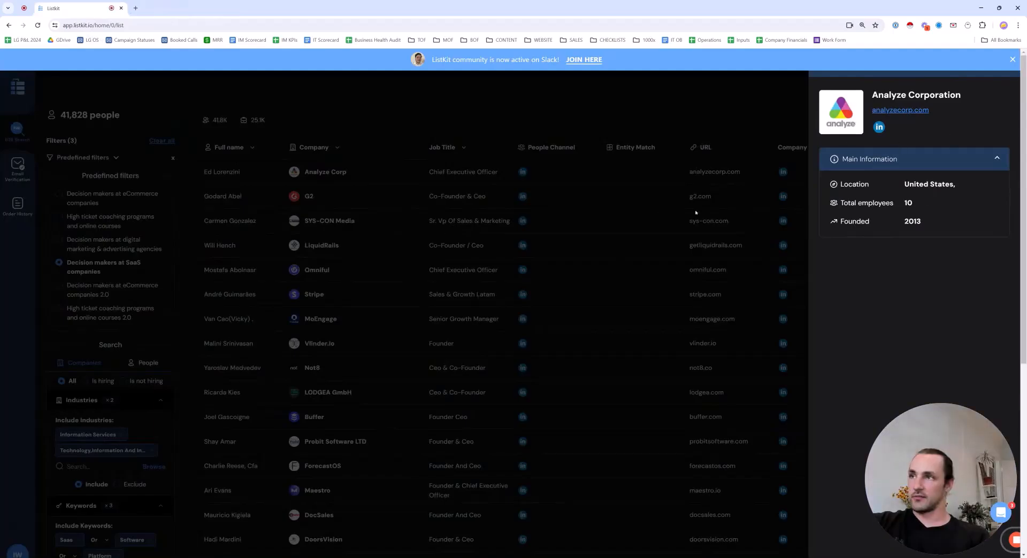
left_click(660, 211)
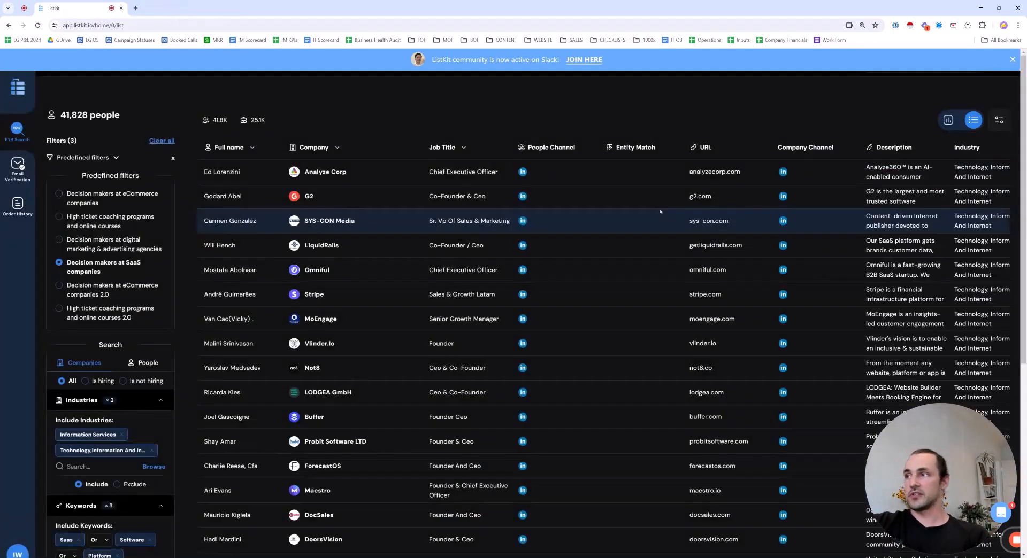
Apply the Decision makers at eCommerce companies 2.0 predefined filter and review its leads and included Shopify technologies
scroll(660, 212, "down", 2)
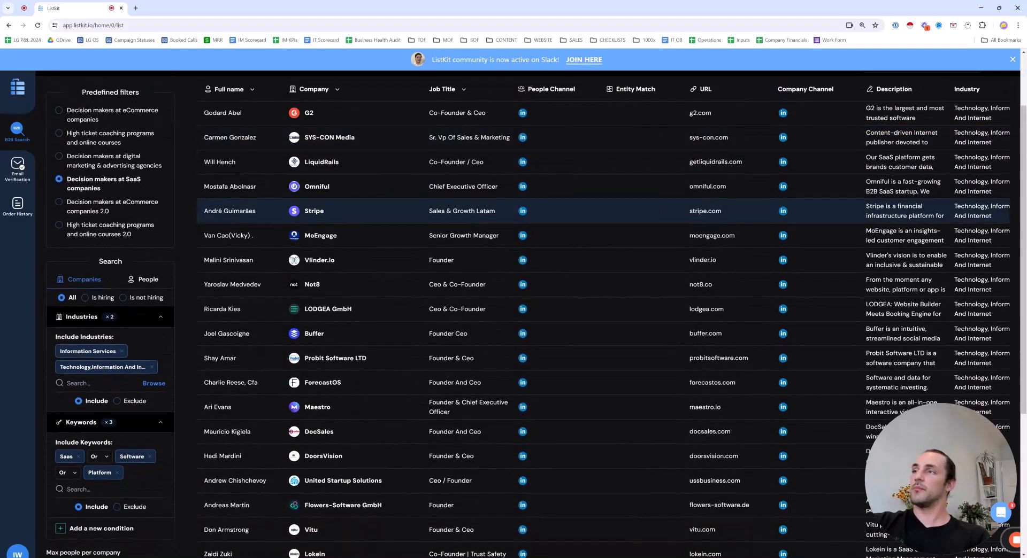
scroll(660, 212, "up", 2)
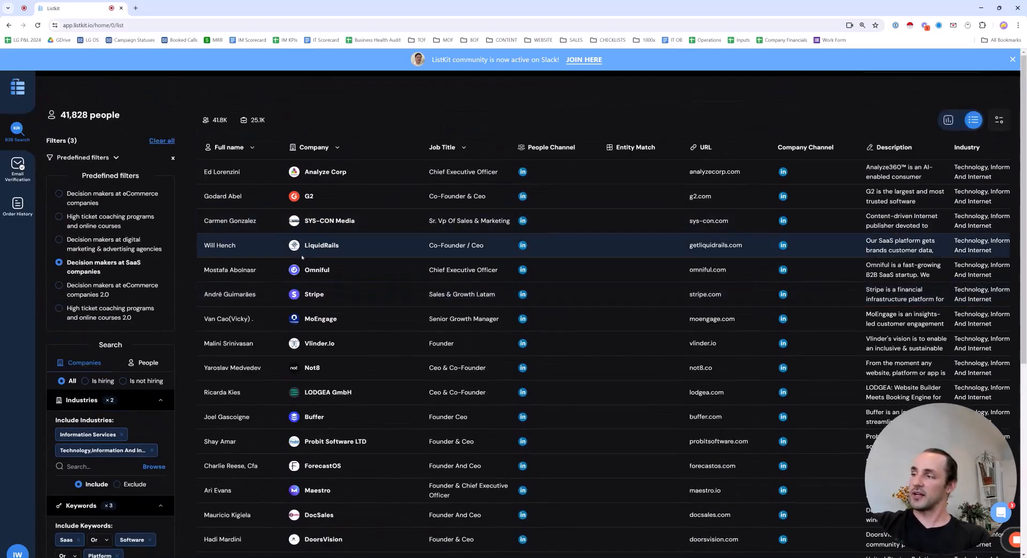
scroll(117, 410, "down", 4)
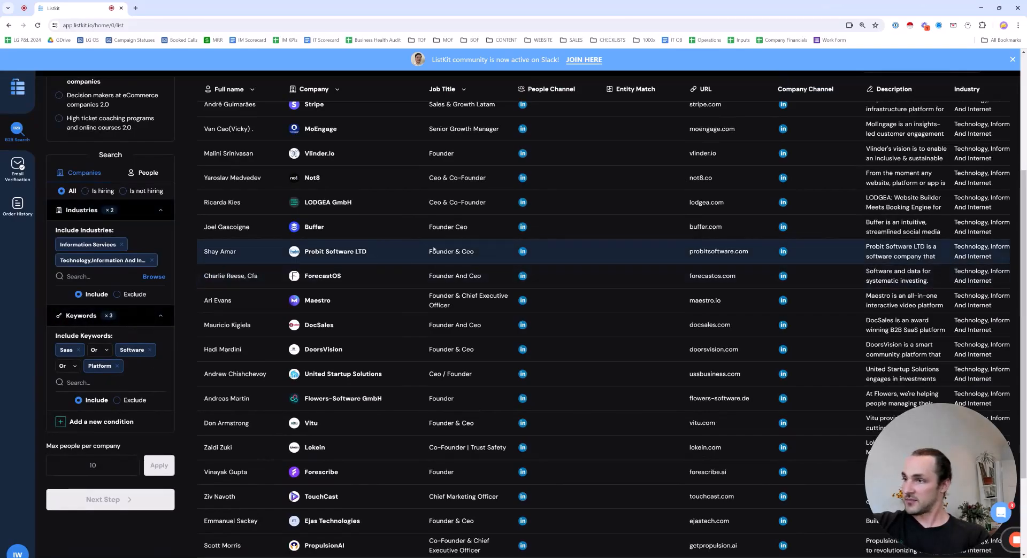
scroll(433, 250, "up", 3)
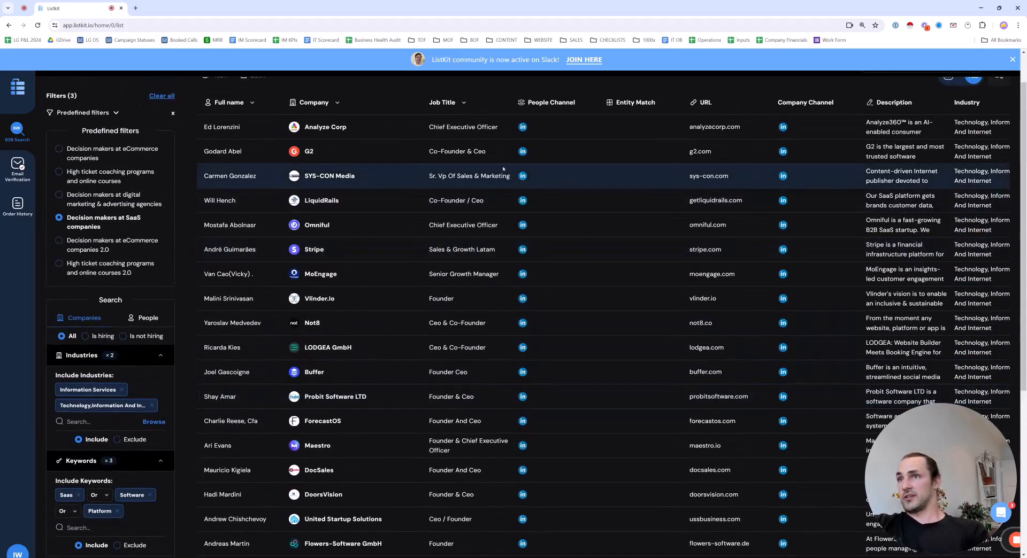
scroll(433, 177, "up", 1)
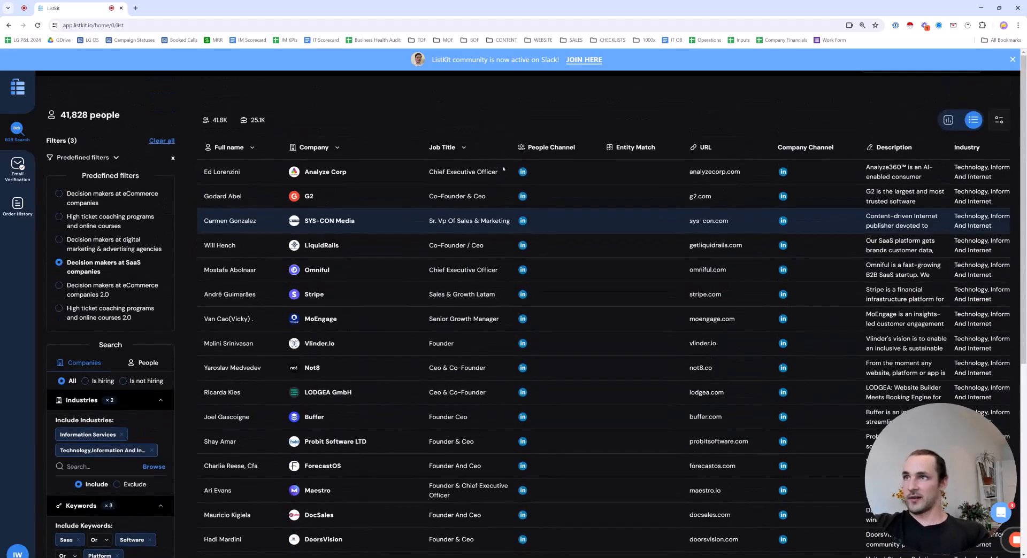
left_click(90, 294)
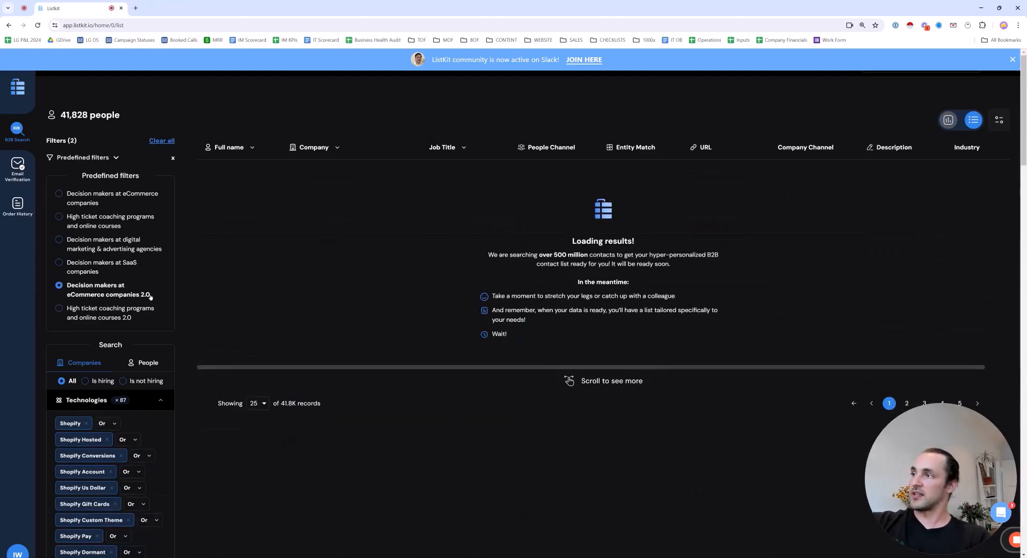
scroll(150, 298, "down", 2)
scroll(150, 298, "up", 2)
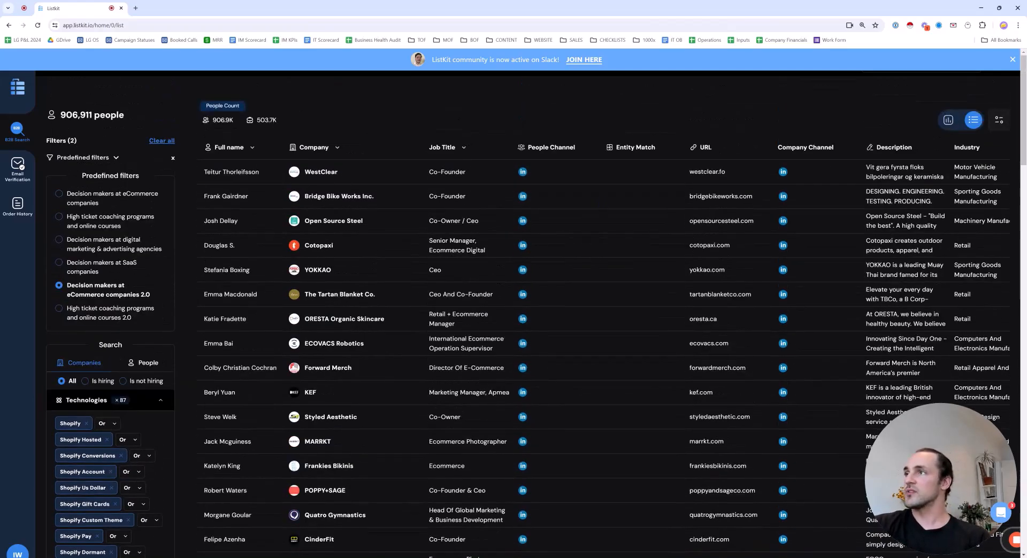
scroll(169, 236, "down", 1)
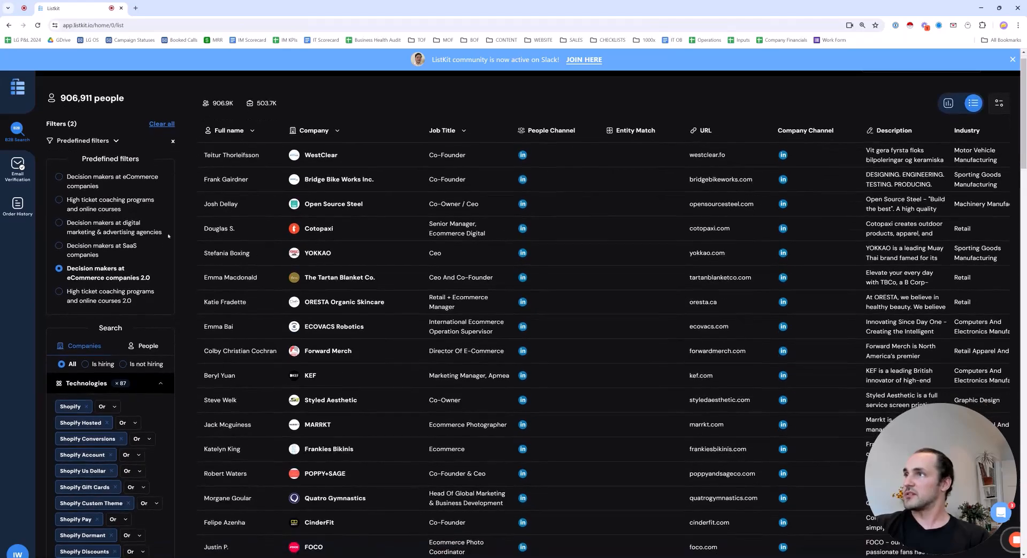
scroll(168, 236, "down", 1)
scroll(168, 236, "up", 2)
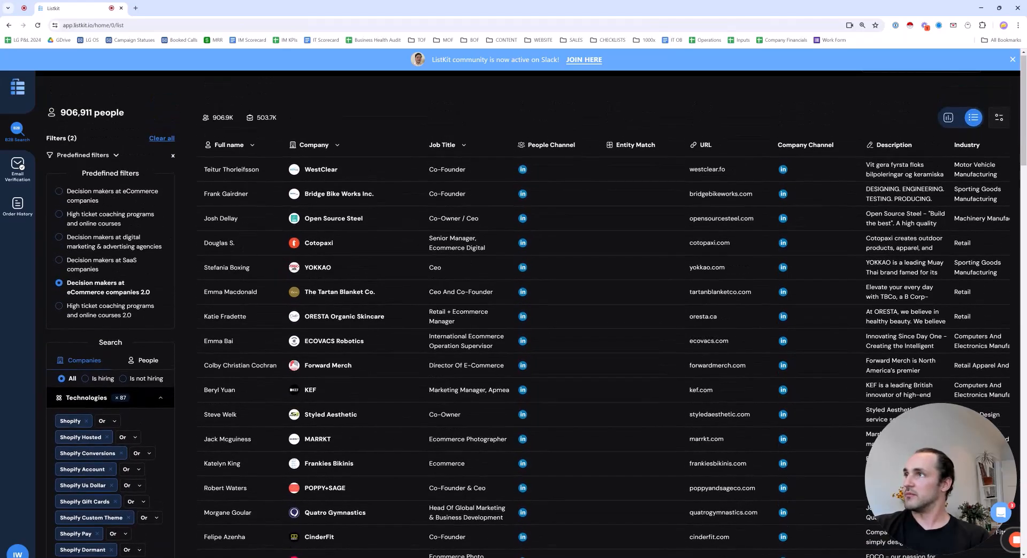
scroll(67, 271, "down", 5)
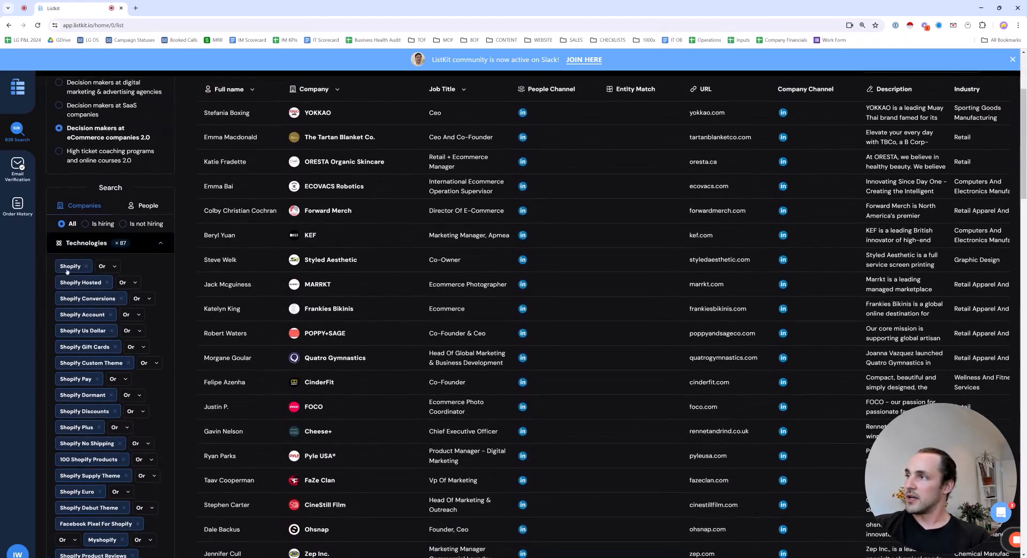
Examine the full list of Shopify technologies included in the eCommerce companies 2.0 filter, down to its last entry
scroll(67, 271, "down", 1)
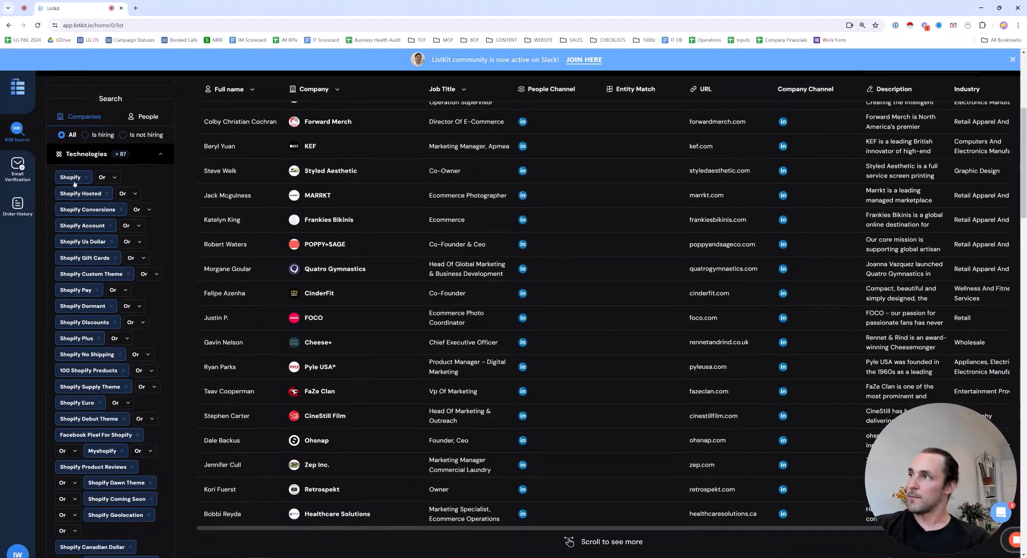
scroll(74, 183, "down", 1)
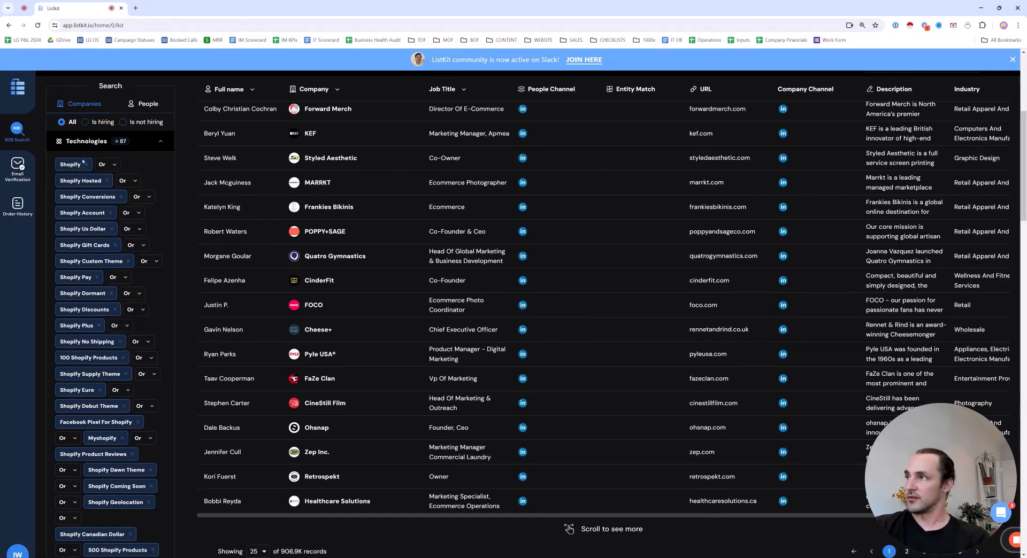
scroll(87, 283, "down", 2)
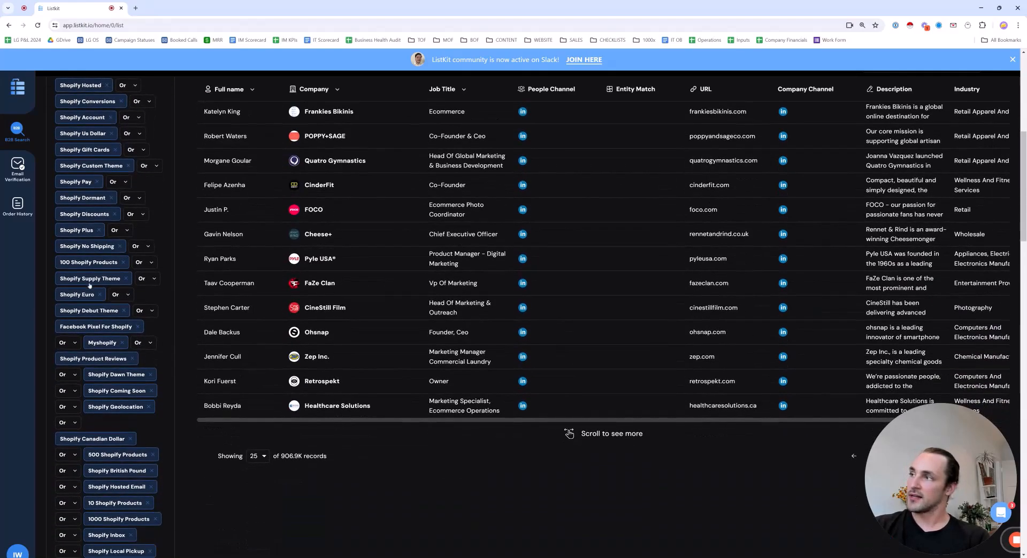
scroll(96, 279, "down", 1)
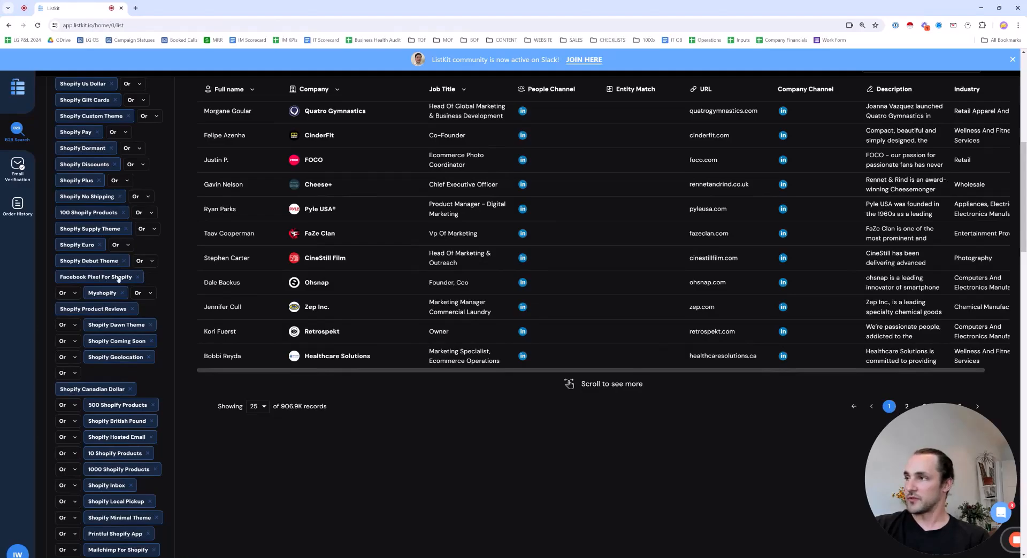
scroll(126, 332, "down", 3)
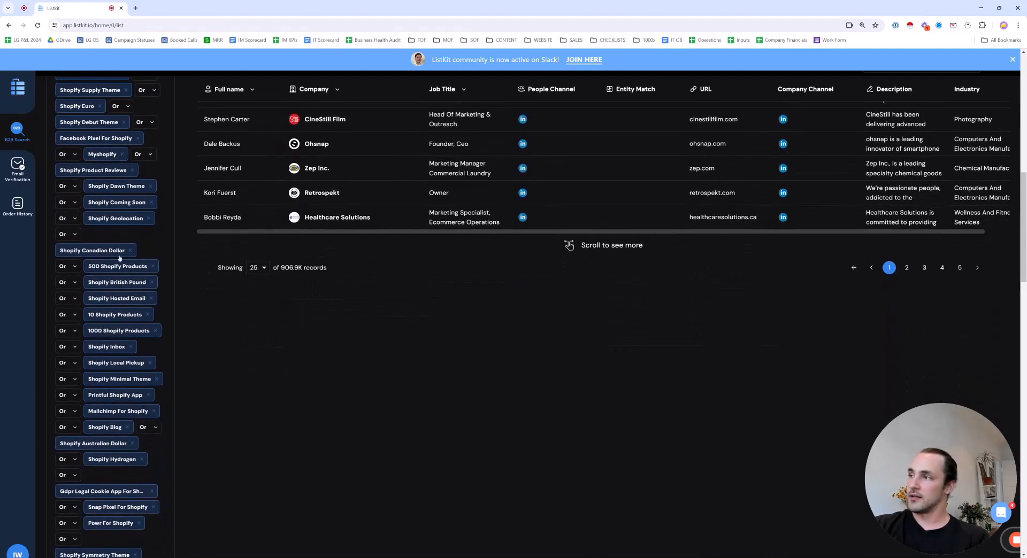
scroll(128, 316, "down", 5)
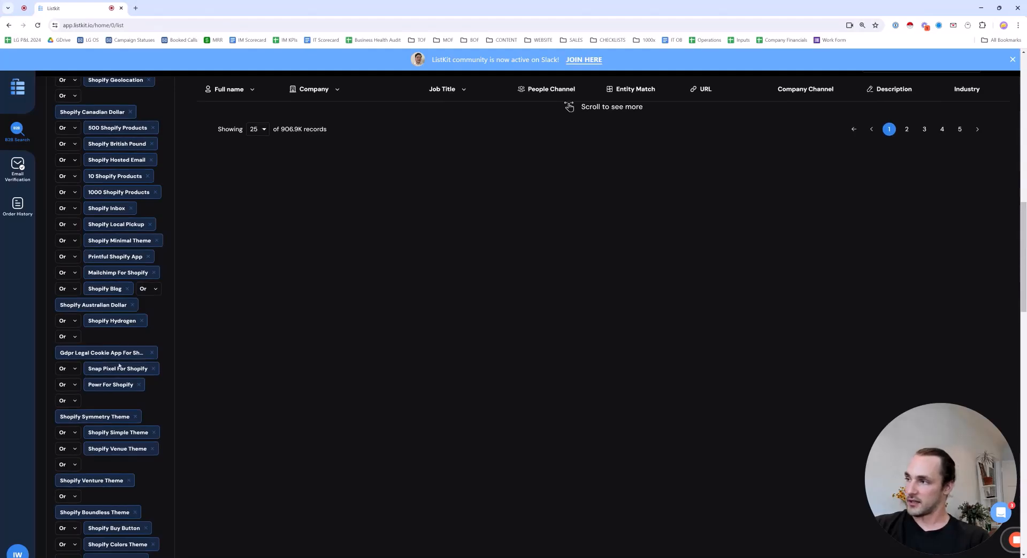
scroll(119, 365, "down", 3)
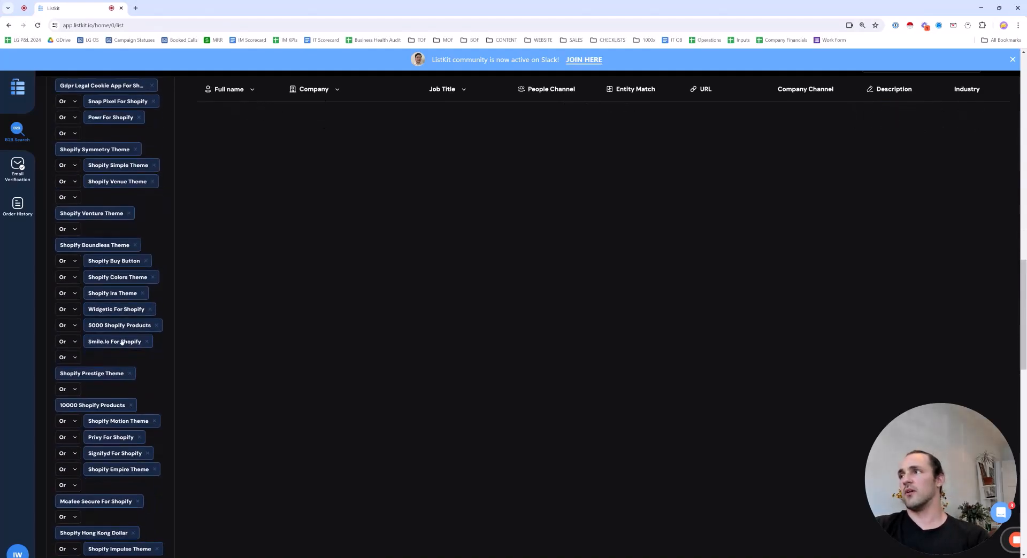
scroll(121, 342, "down", 3)
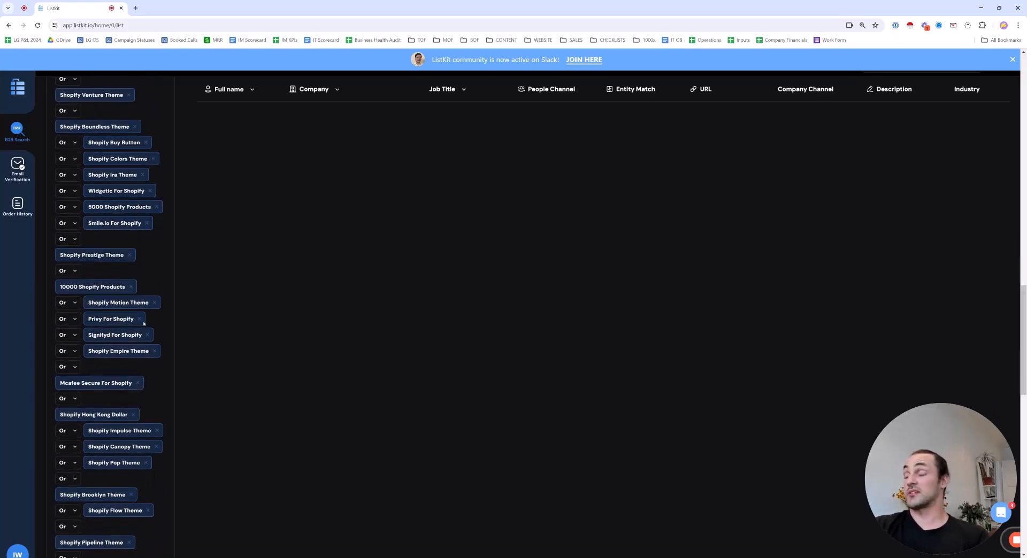
scroll(143, 323, "down", 3)
scroll(134, 366, "down", 6)
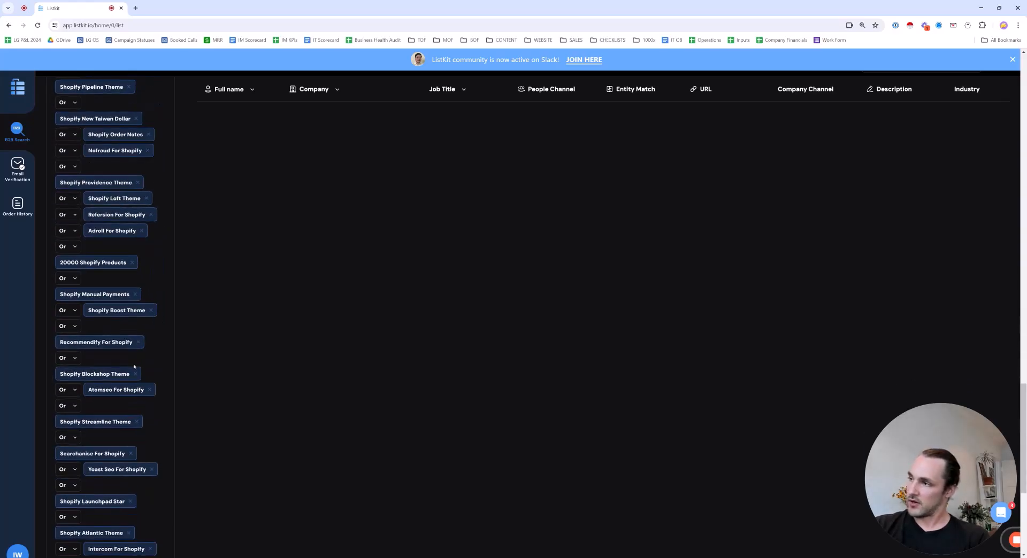
scroll(134, 366, "down", 5)
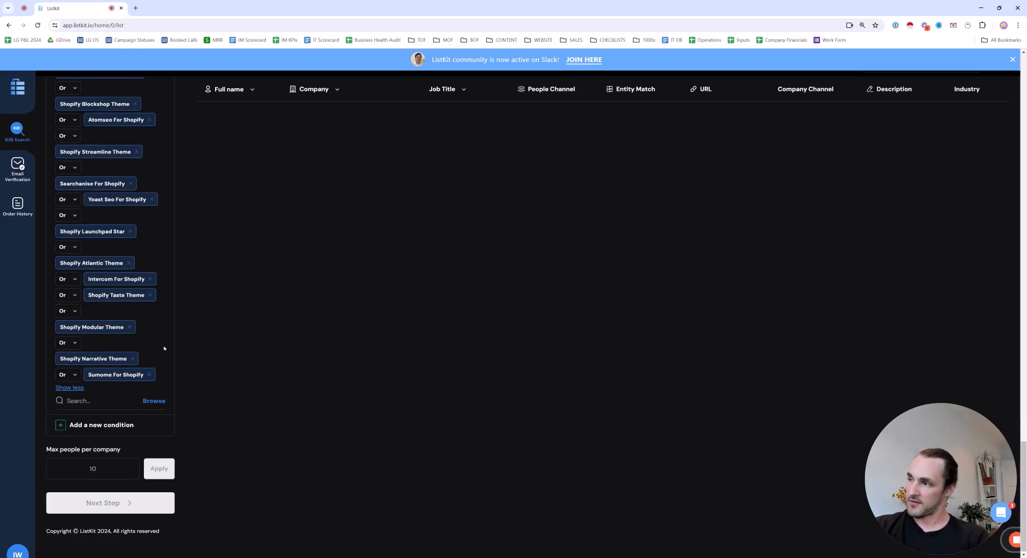
scroll(160, 300, "up", 1)
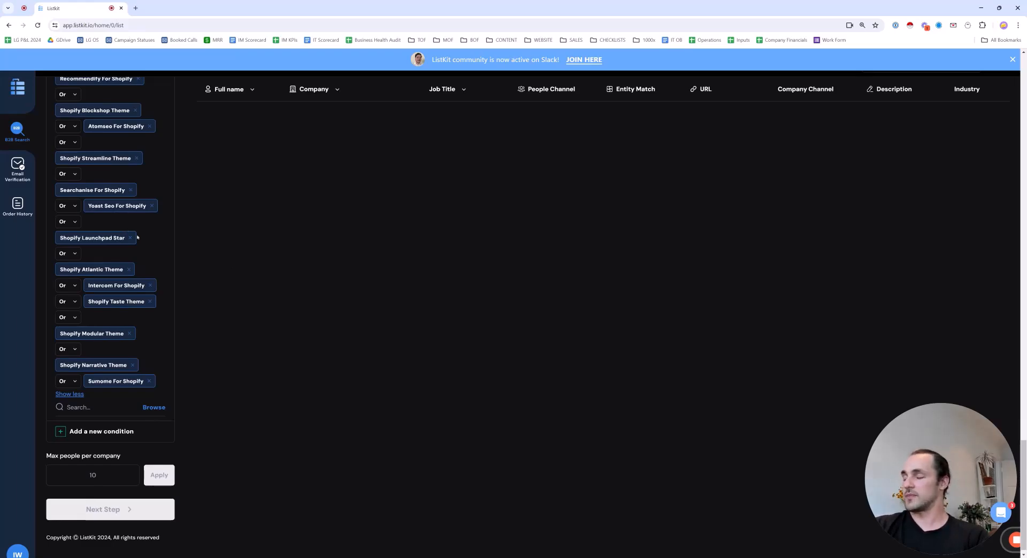
scroll(143, 261, "up", 15)
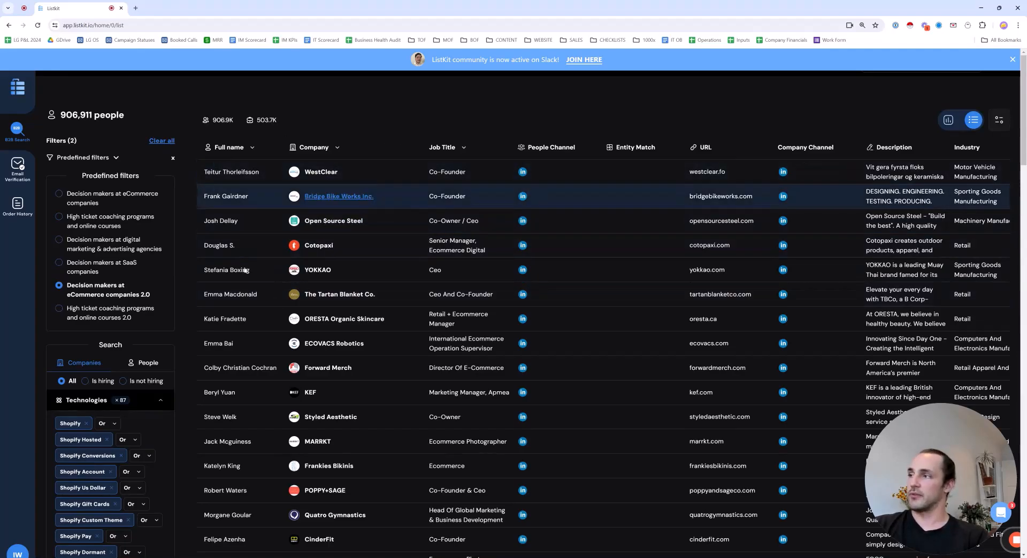
Apply the High ticket coaching programs and online courses 2.0 predefined filter and review its company size, keyword and country conditions
left_click(113, 317)
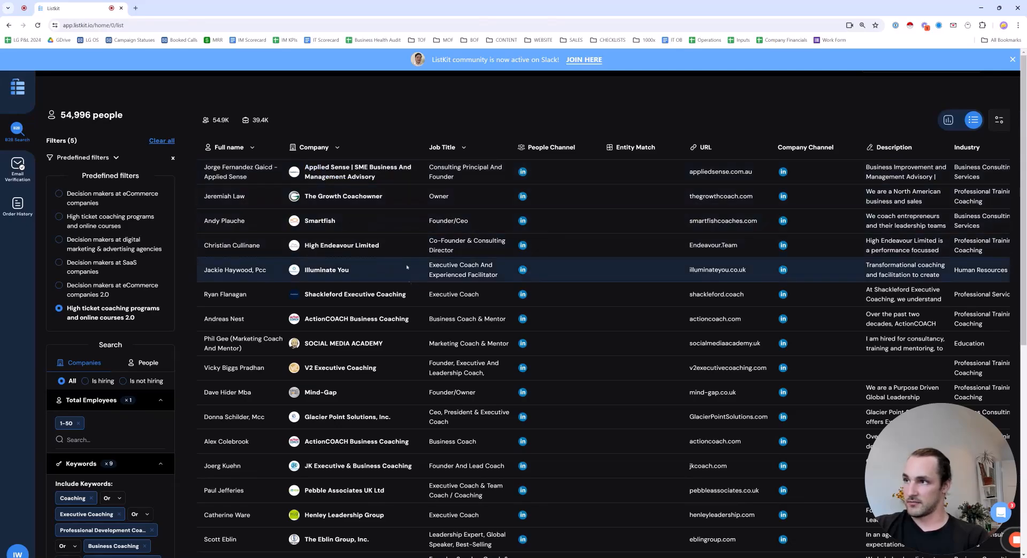
scroll(155, 302, "down", 4)
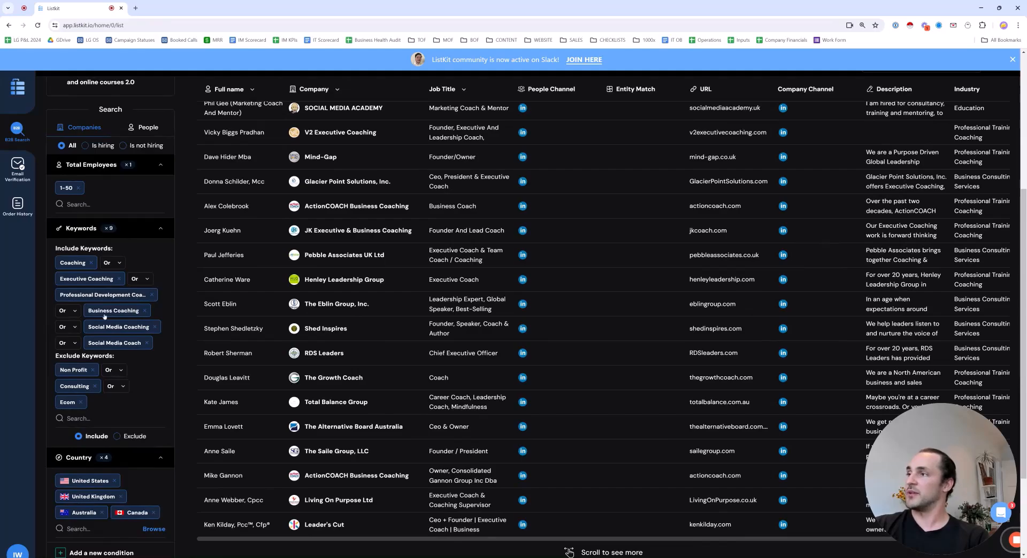
scroll(128, 345, "down", 1)
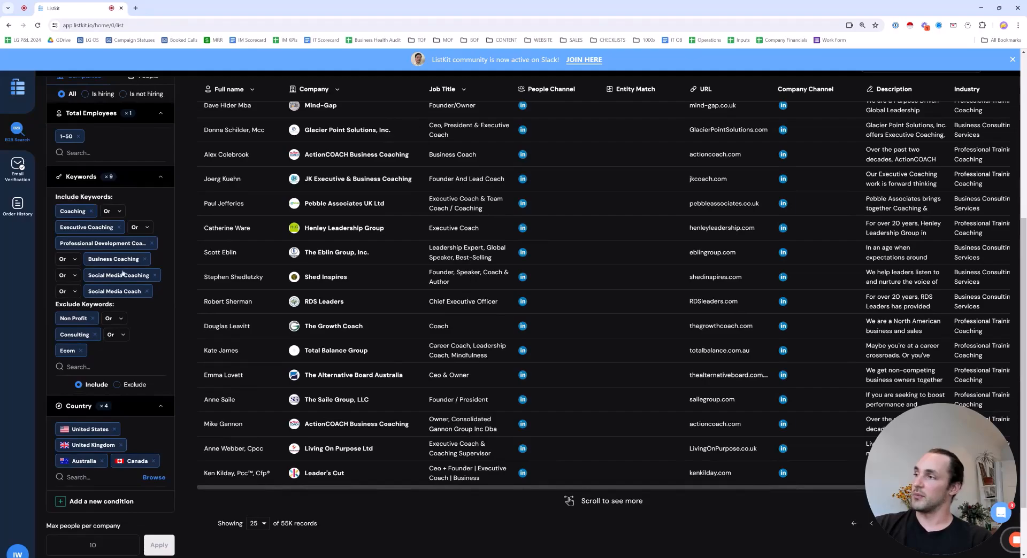
scroll(147, 357, "down", 1)
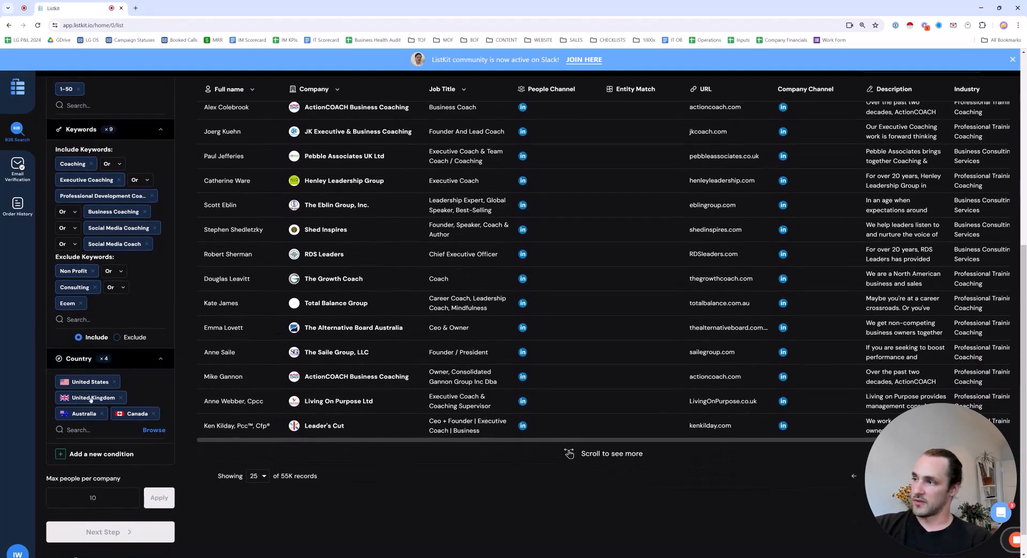
scroll(101, 353, "up", 6)
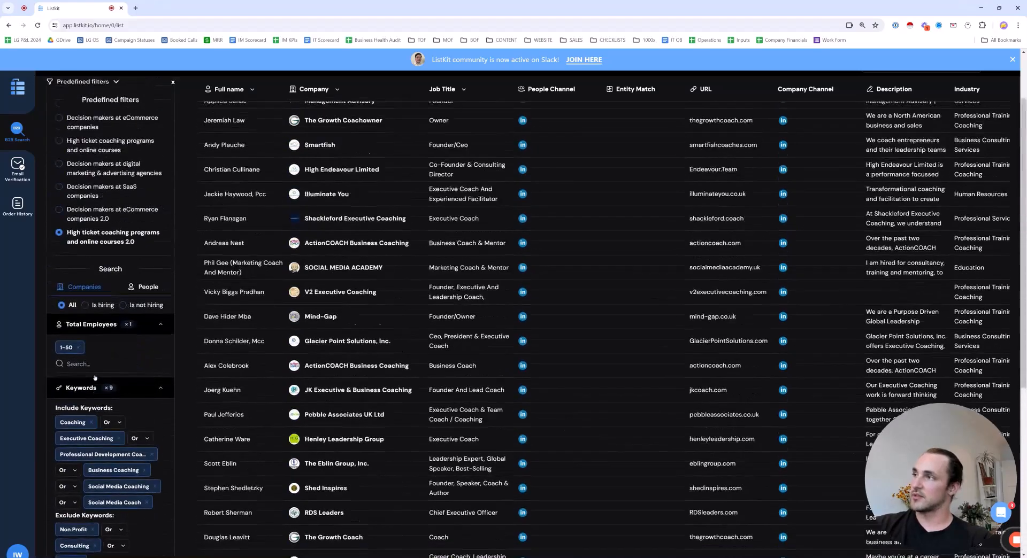
Review the coaching filter's people conditions, covering the included and excluded job titles and the included countries
left_click(143, 323)
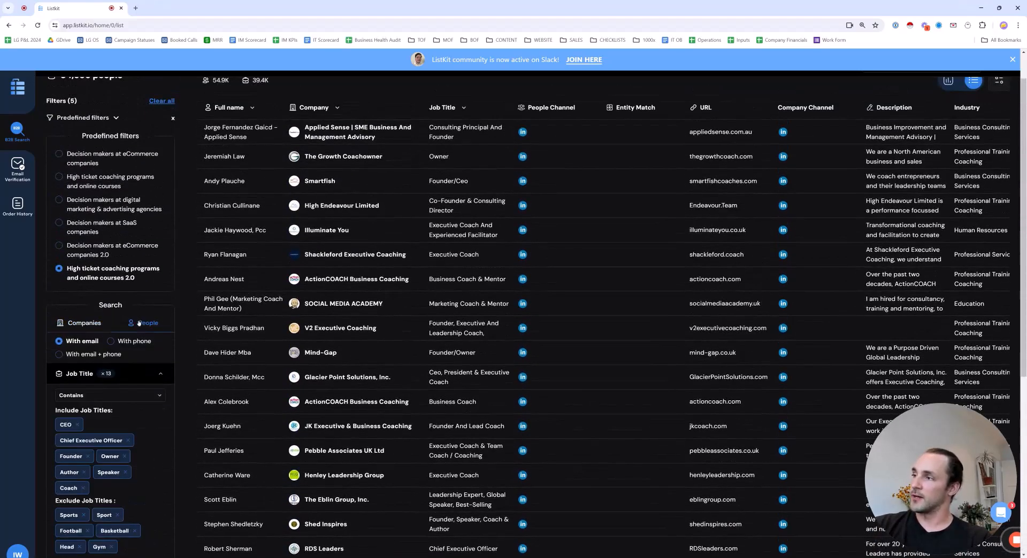
scroll(80, 240, "down", 4)
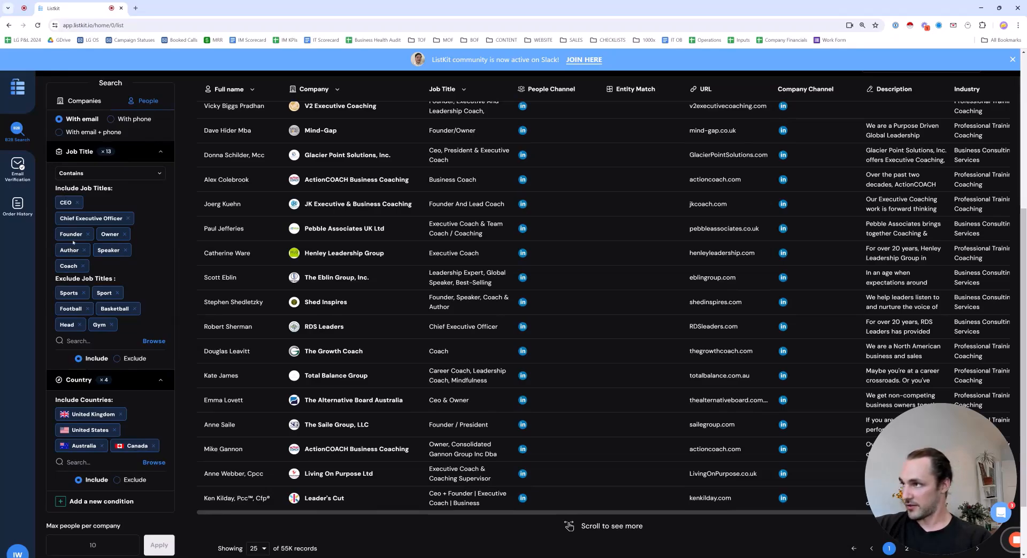
scroll(152, 290, "down", 2)
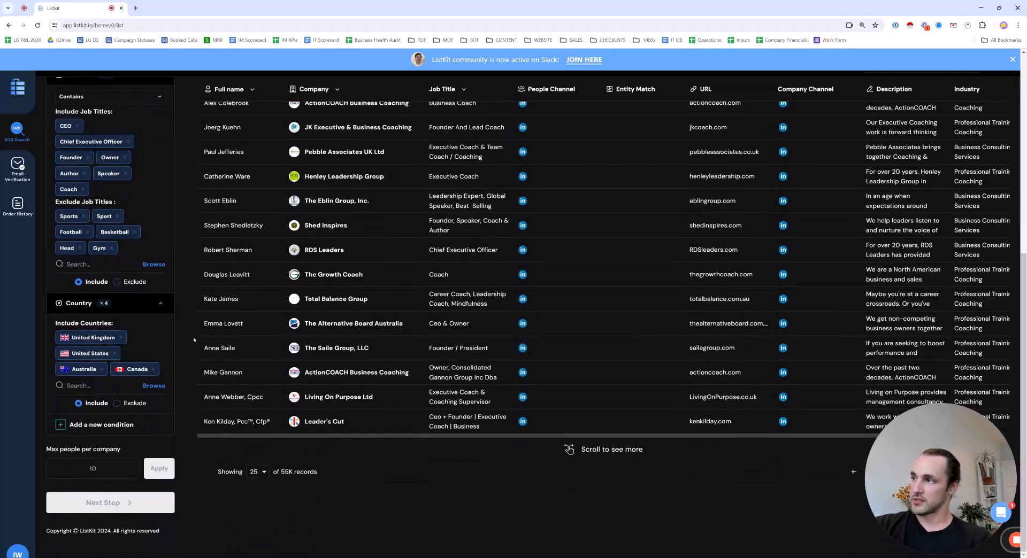
scroll(194, 340, "up", 6)
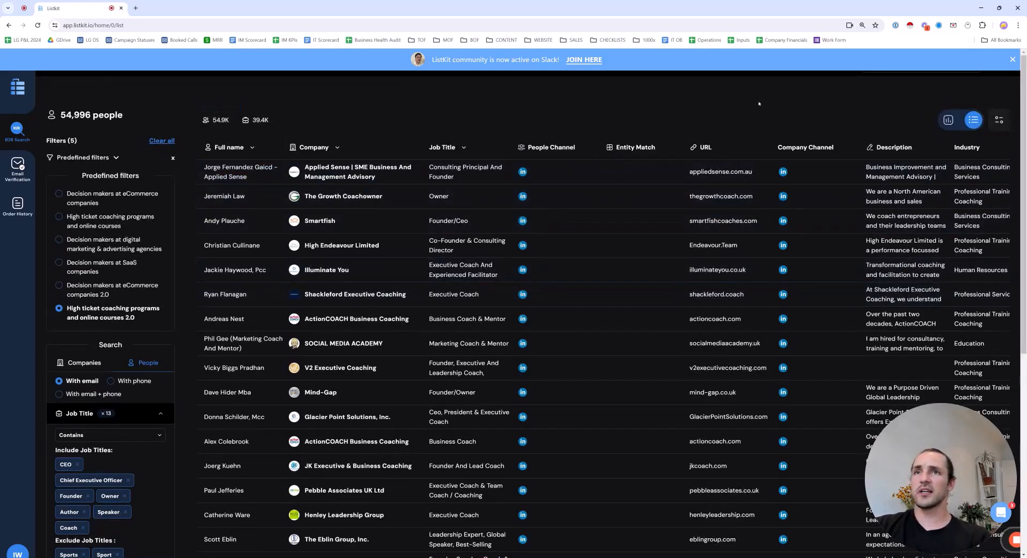
Show the leads as a statistics overview and examine the continent, country, company size, industry, job title and keyword breakdowns
left_click(948, 120)
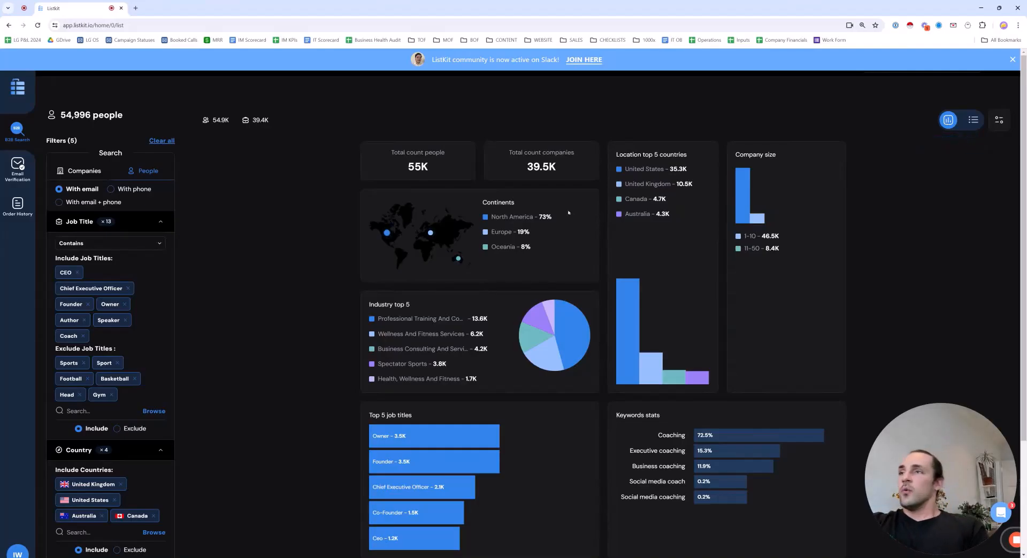
scroll(343, 187, "down", 3)
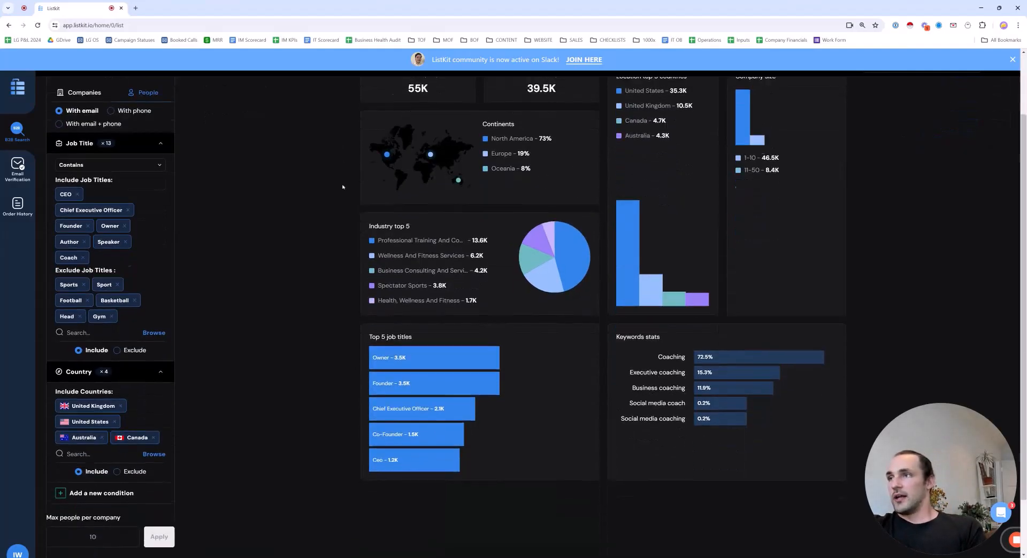
scroll(533, 256, "up", 3)
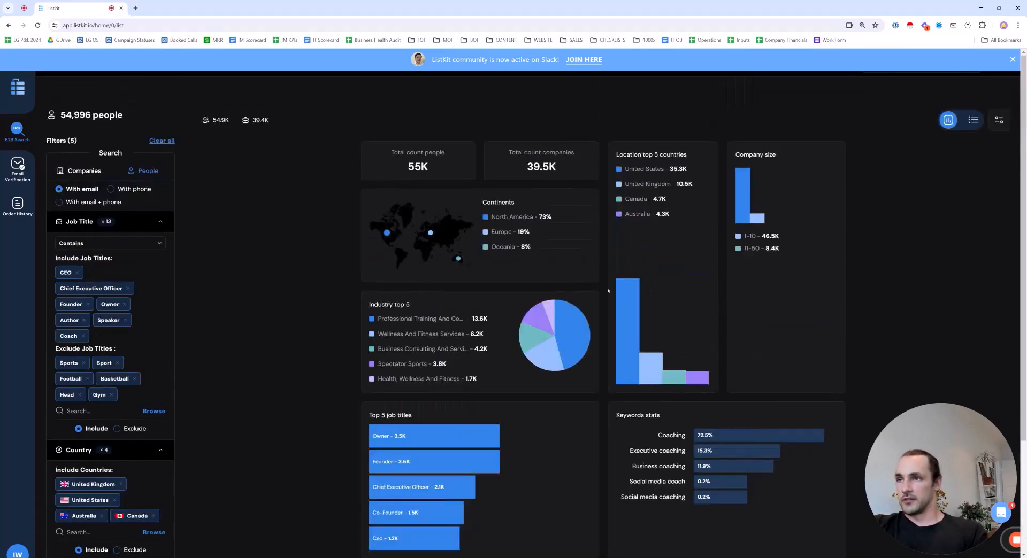
scroll(443, 274, "down", 1)
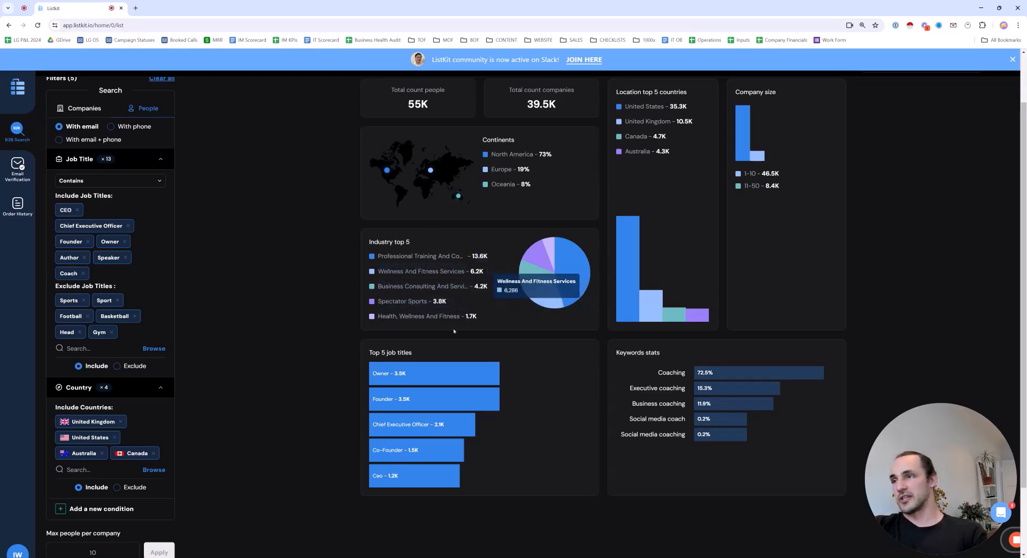
double_click(392, 301)
triple_click(394, 302)
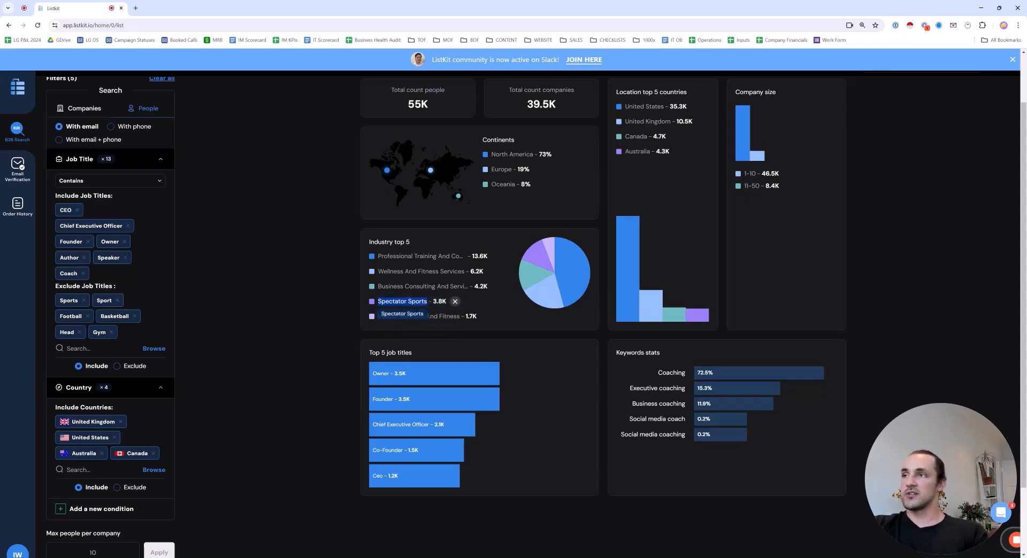
Exclude the Professional Training And Coaching industry from the leads using the top 5 industries breakdown
scroll(404, 324, "up", 1)
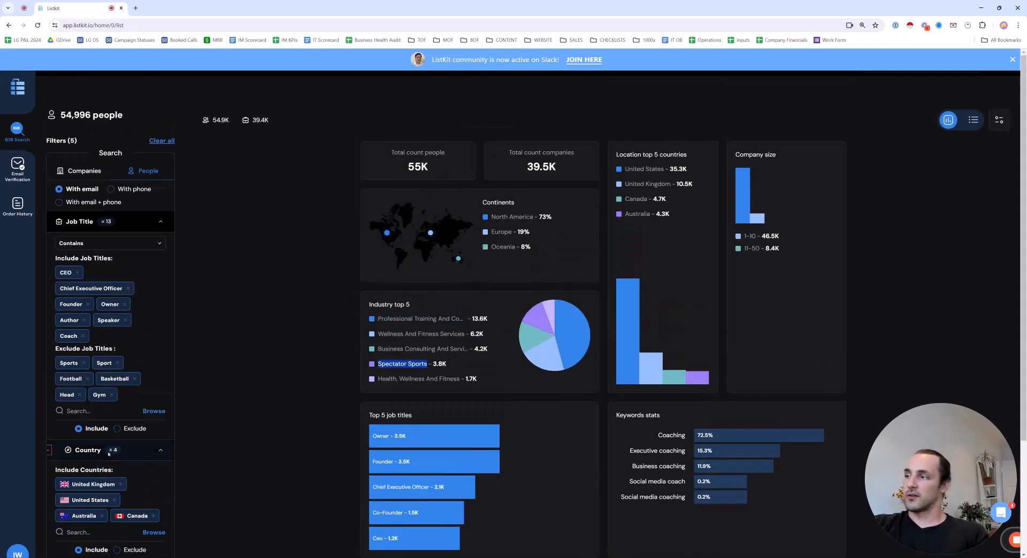
scroll(107, 305, "down", 2)
scroll(82, 207, "up", 2)
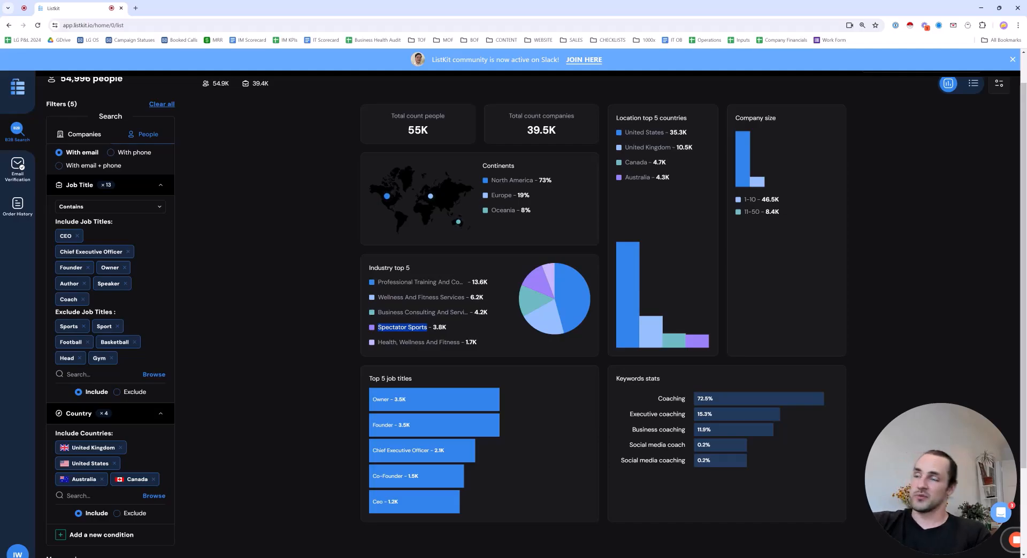
scroll(410, 183, "up", 1)
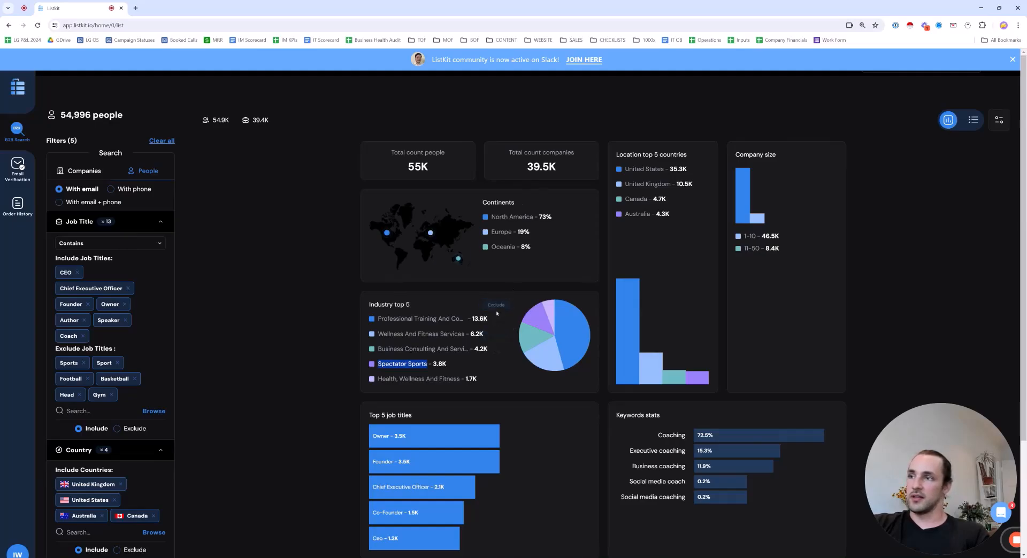
left_click(495, 318)
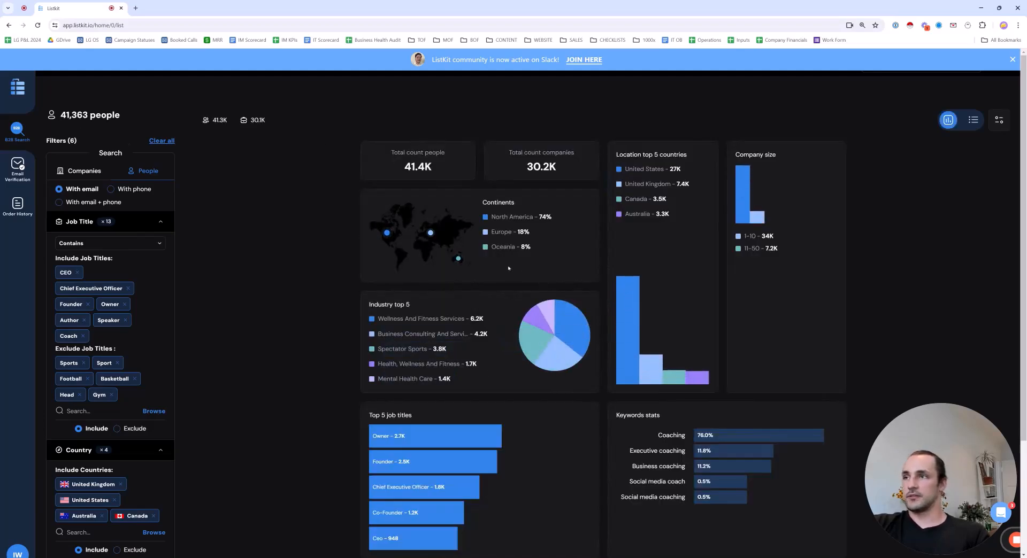
Check the keyword stats, exclude the Co-Founder job title from the top 5 job titles breakdown, and check the people count
scroll(513, 310, "down", 2)
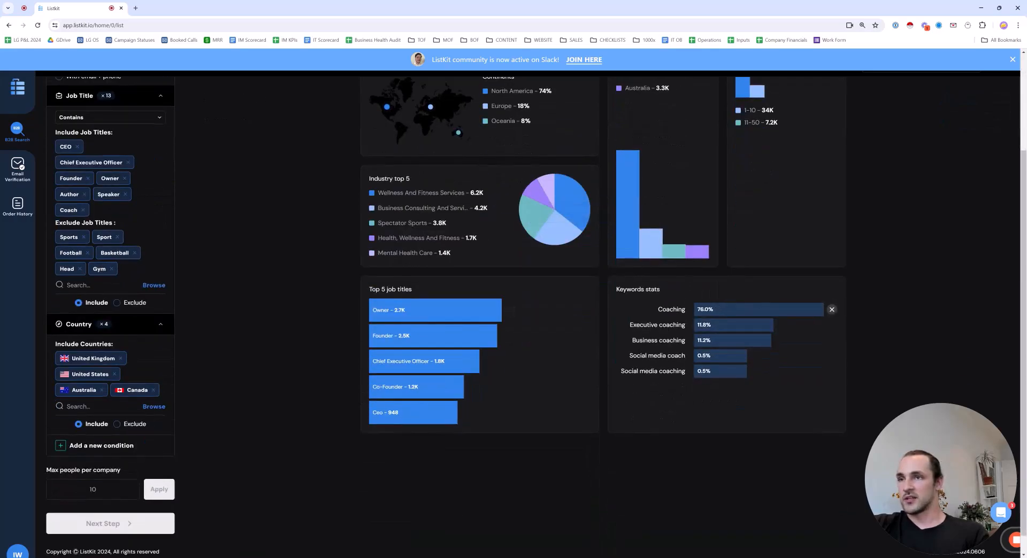
left_click_drag(658, 310, 730, 314)
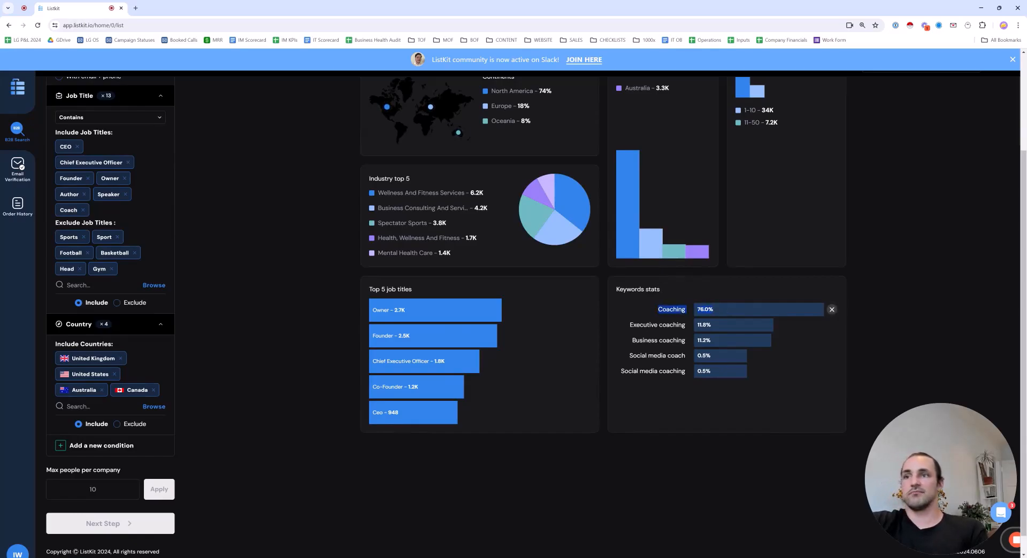
left_click(727, 310)
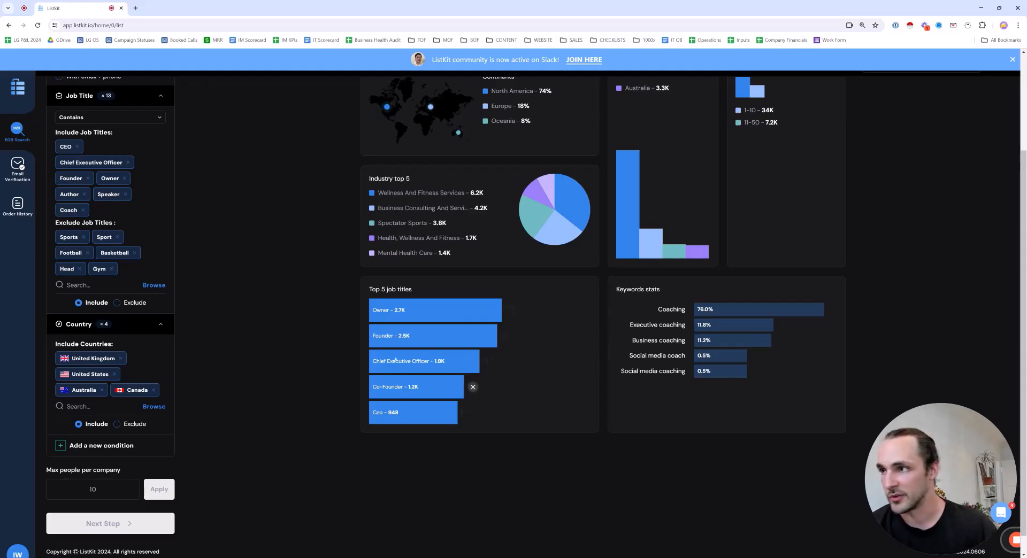
left_click(473, 387)
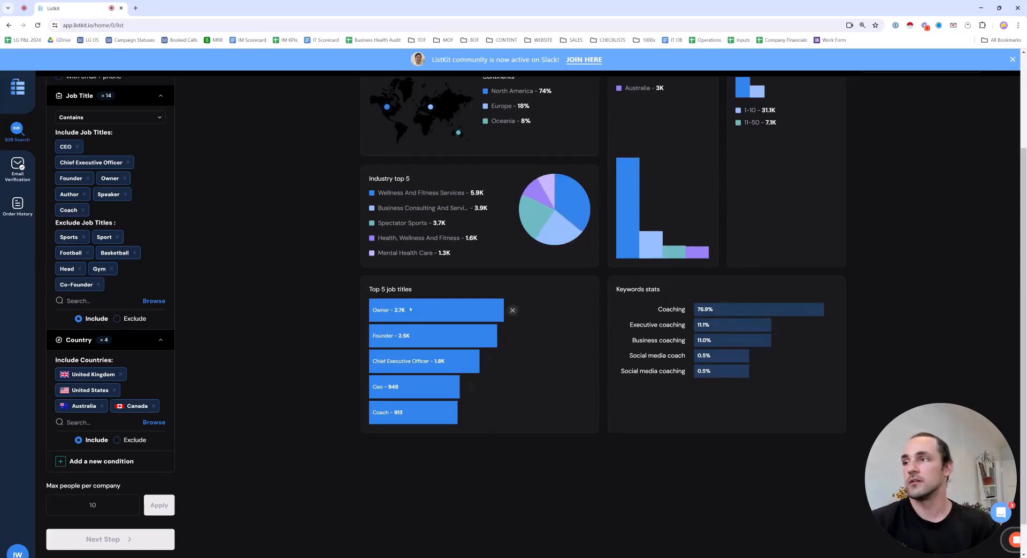
scroll(422, 307, "up", 3)
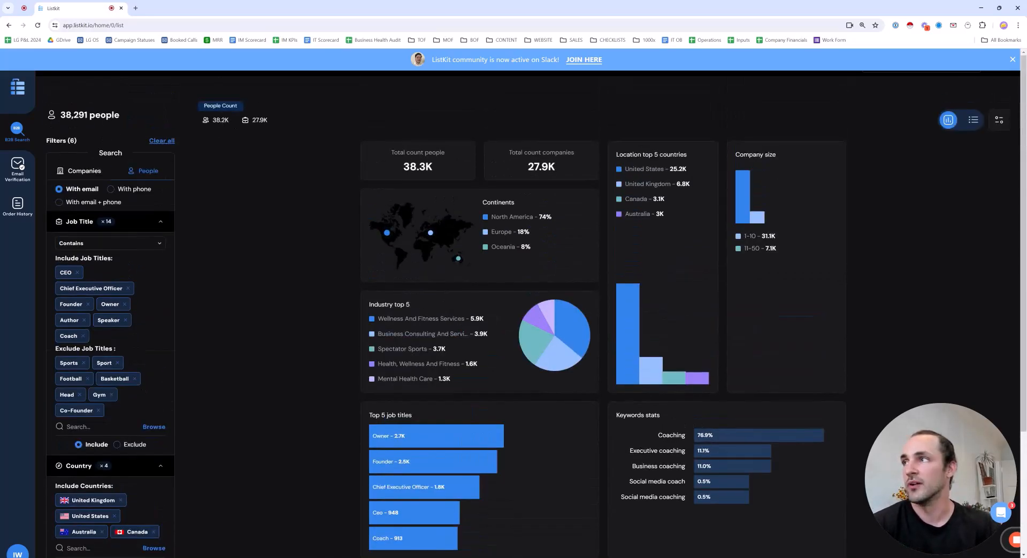
Show the leads as a list and check the maximum people per company setting below the filters
left_click(973, 120)
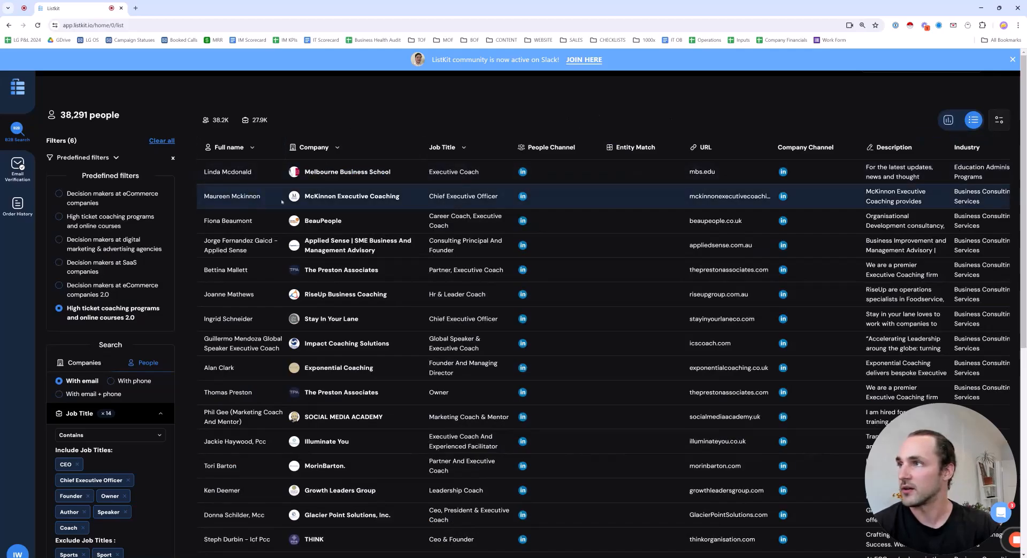
scroll(394, 196, "down", 7)
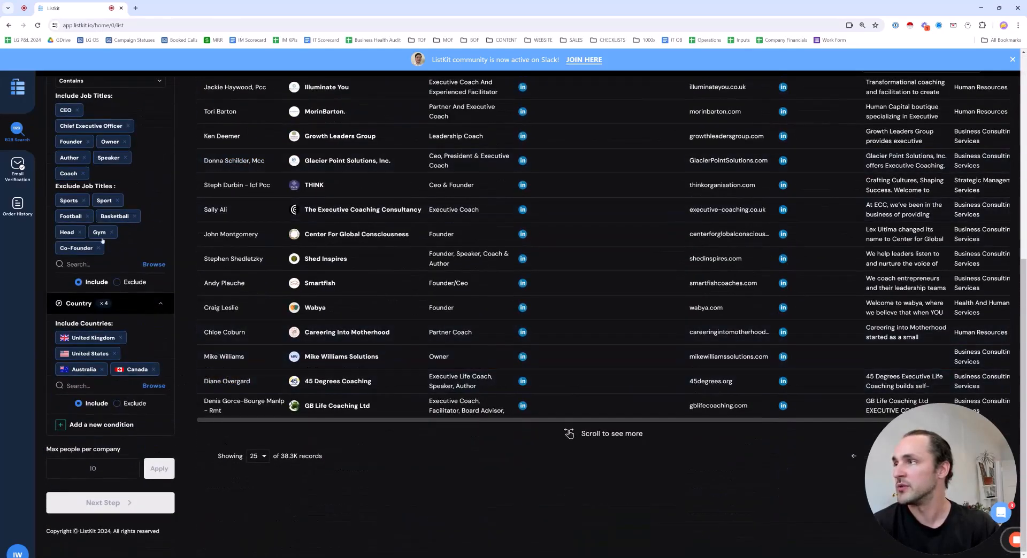
triple_click(83, 449)
left_click_drag(124, 451, 59, 451)
left_click(145, 453)
left_click(146, 454)
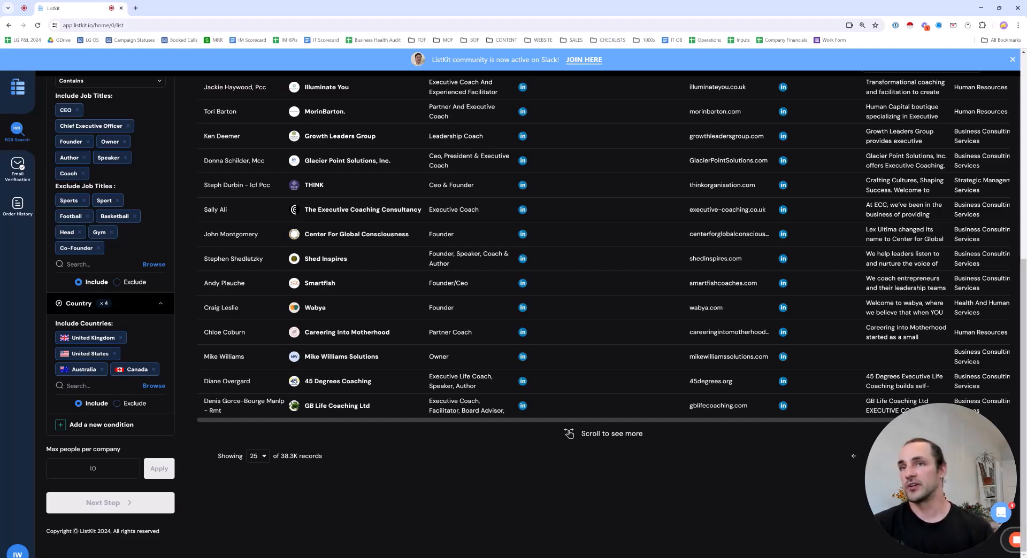
Limit the leads to a maximum of 3 people per company and apply it to the results
left_click(92, 468)
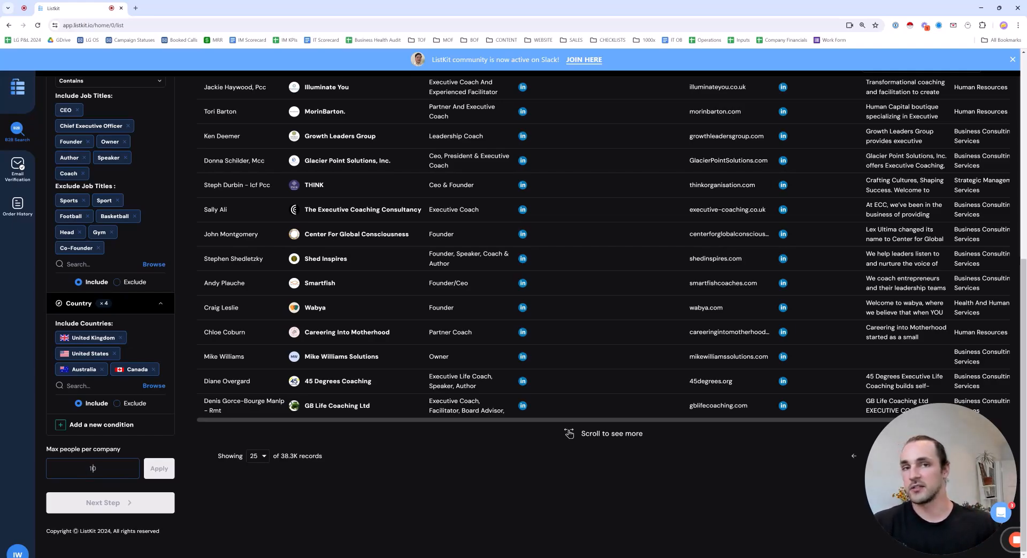
key("BackSpace")
key("BackSpace")
type("3")
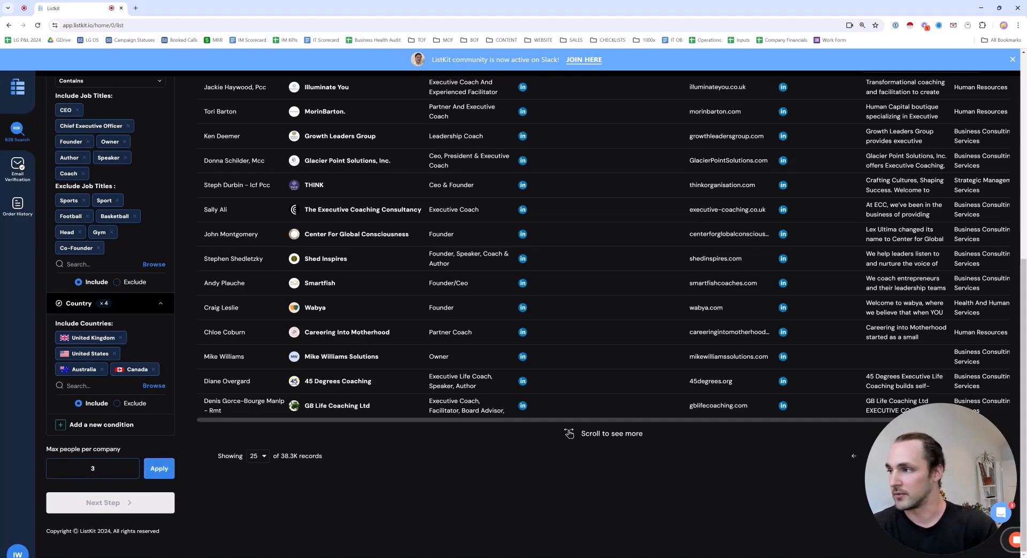
left_click(159, 469)
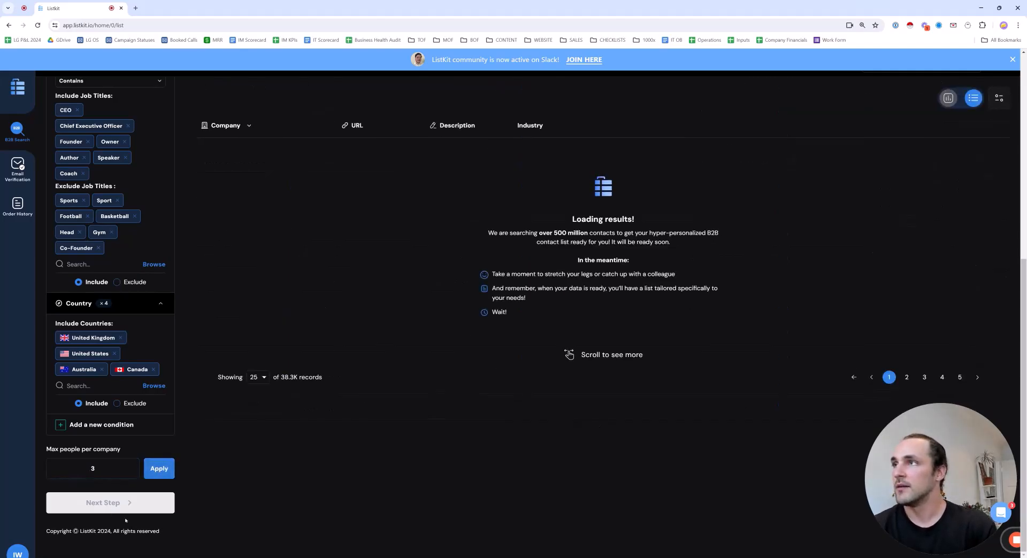
Proceed to generating the list and review the available credits and the option for excluding emails from the order history
left_click(119, 499)
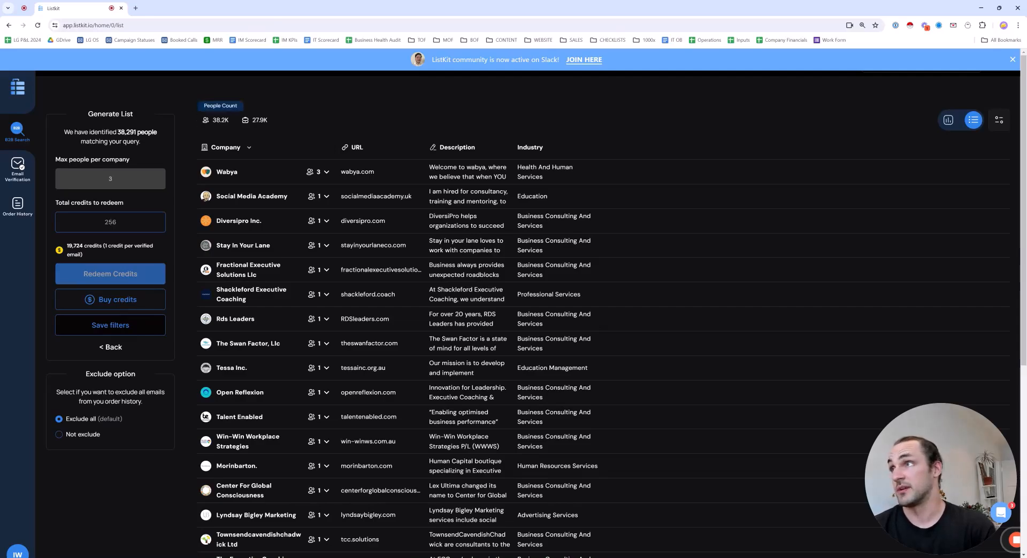
left_click_drag(67, 246, 108, 246)
left_click(108, 247)
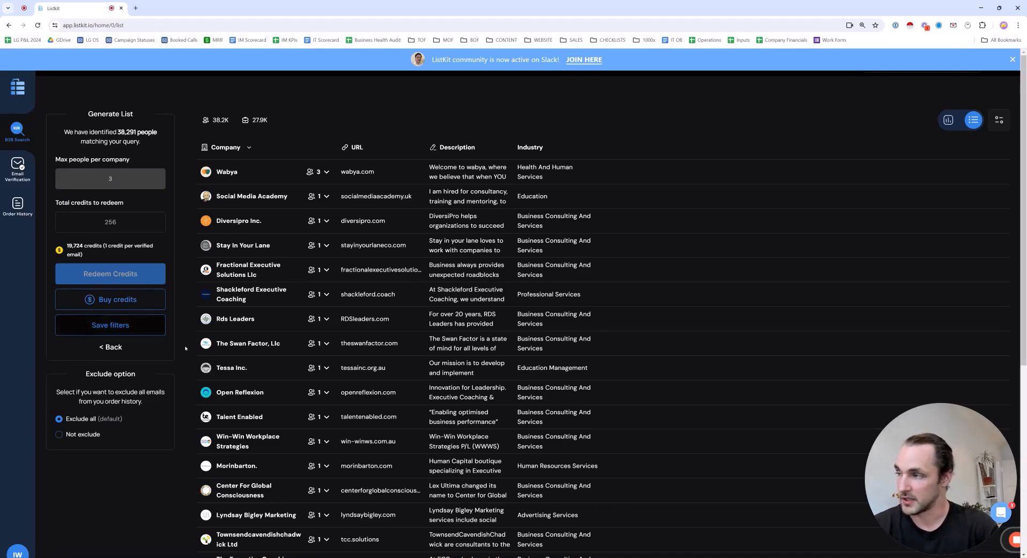
left_click_drag(85, 374, 152, 445)
left_click(154, 448)
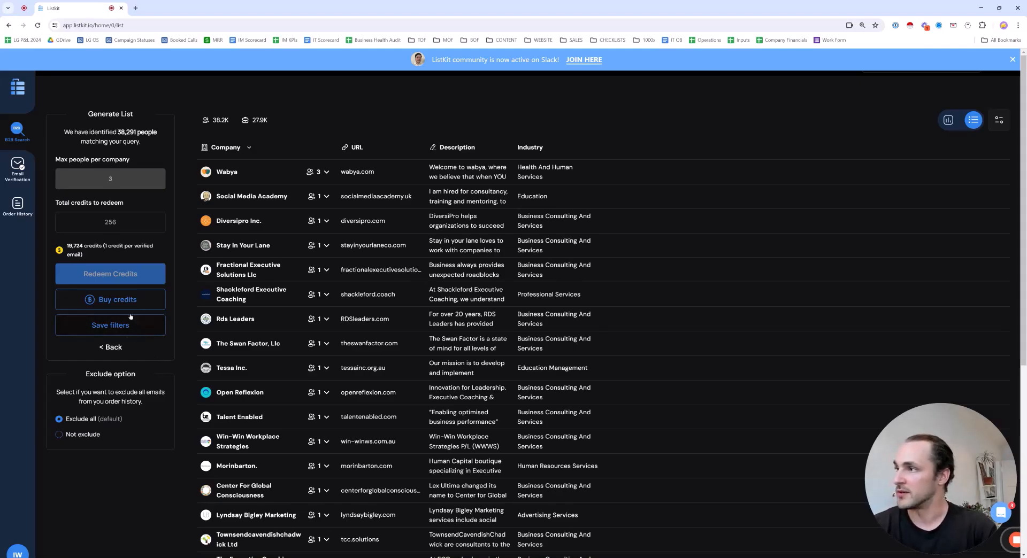
Set the total credits to redeem to 100 and redeem them to order the list
left_click(110, 222)
type("100")
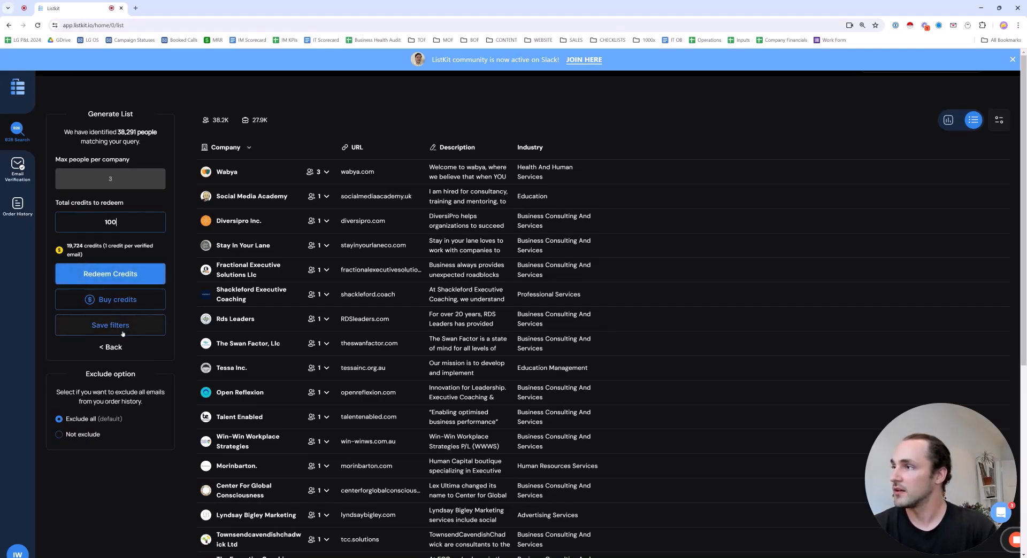
left_click(120, 277)
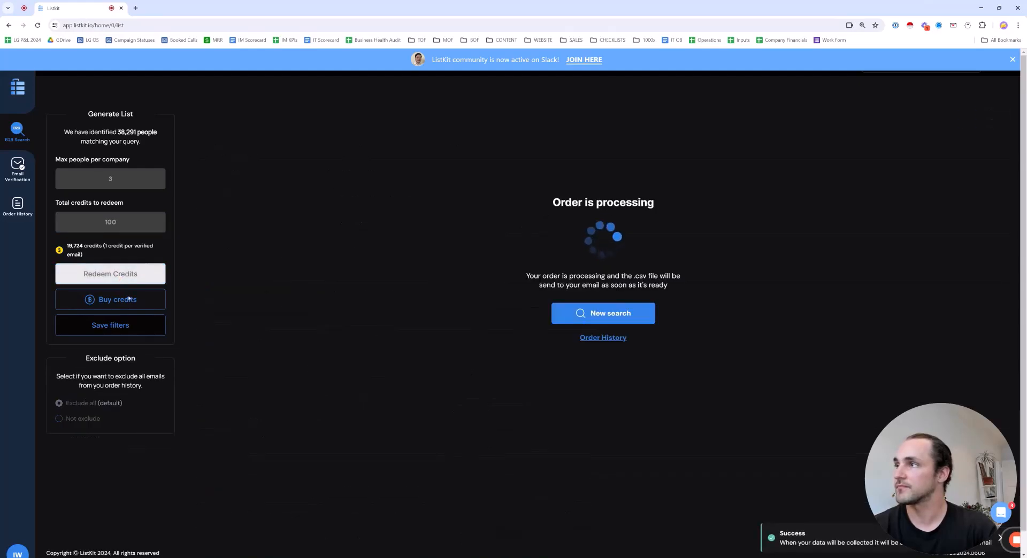
left_click_drag(929, 435, 886, 306)
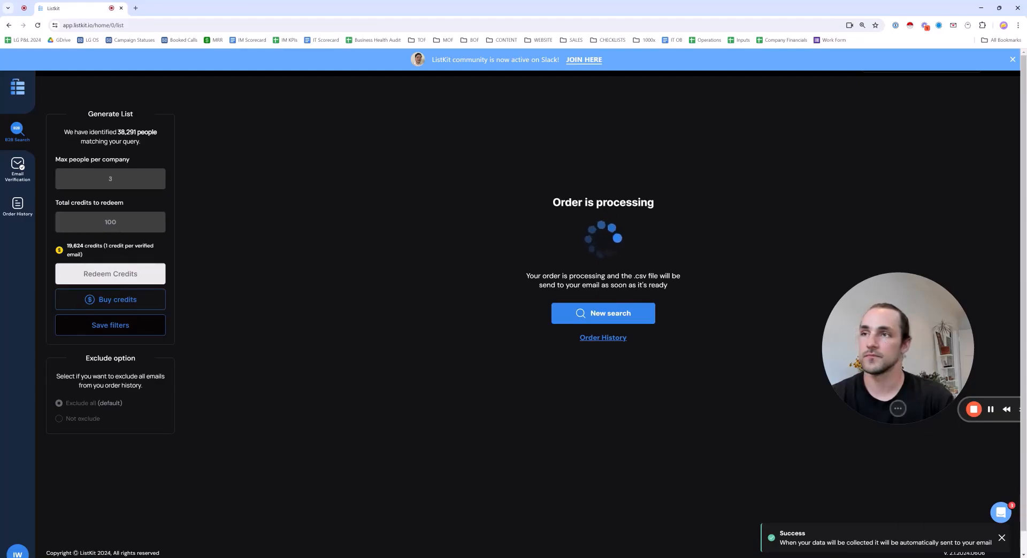
left_click_drag(898, 346, 803, 313)
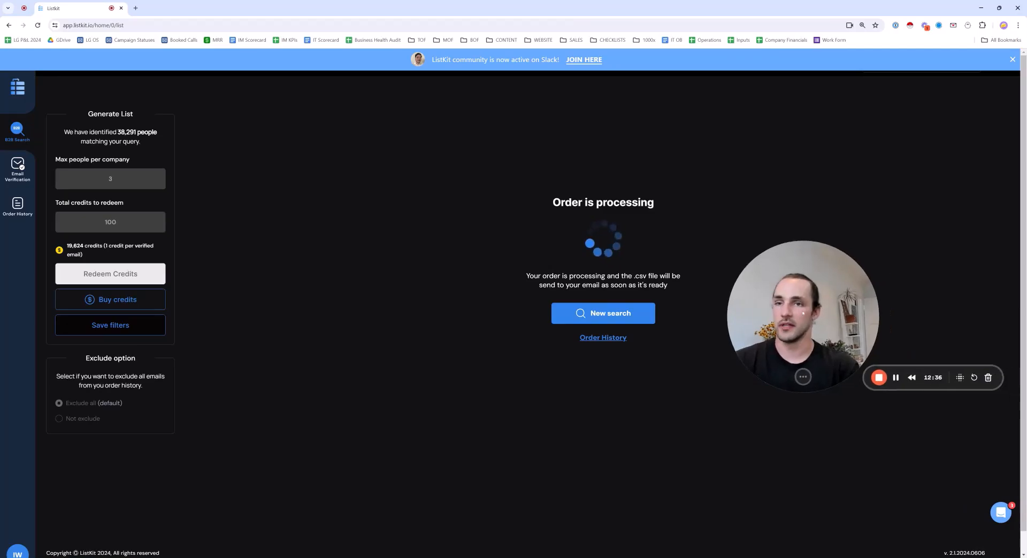
left_click(896, 379)
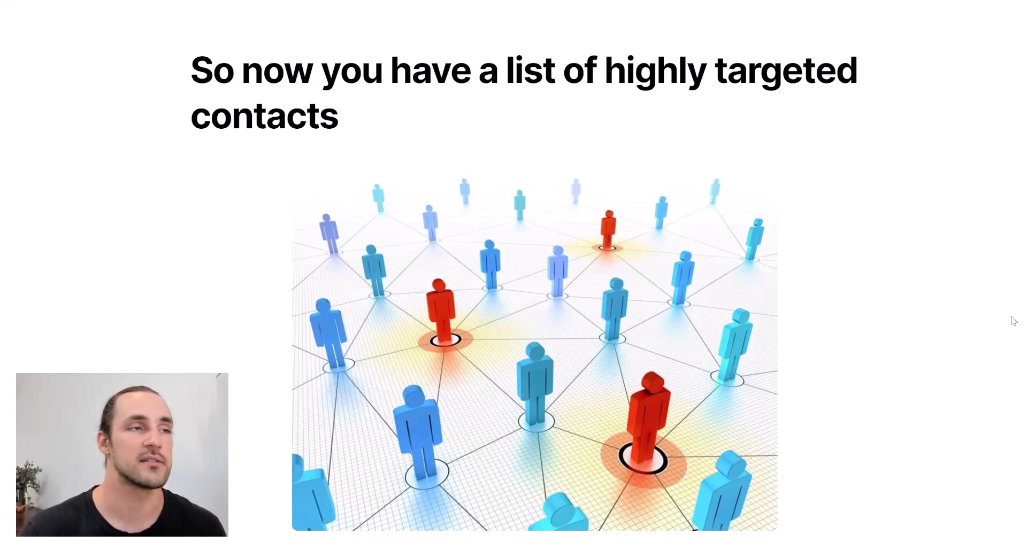
key("Right")
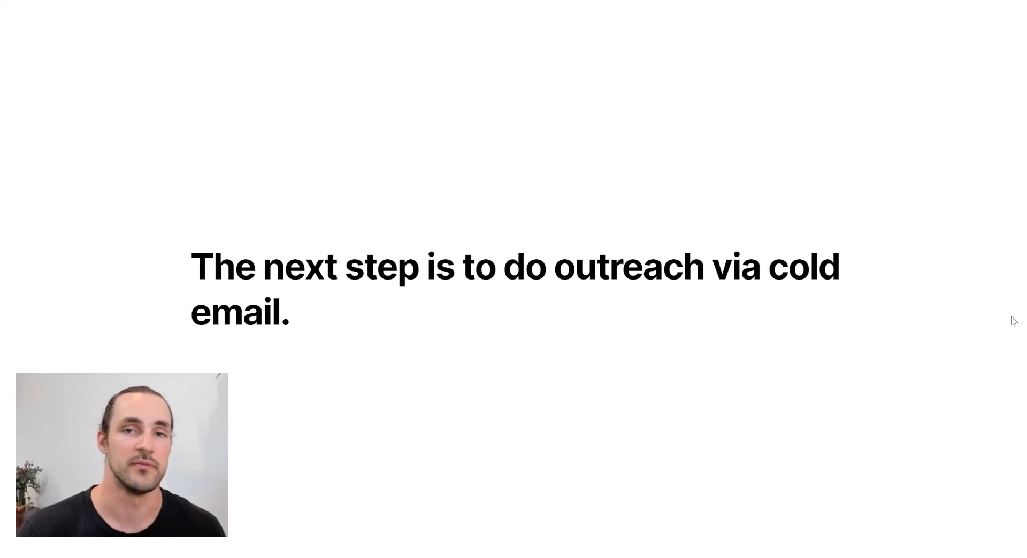
key("Right")
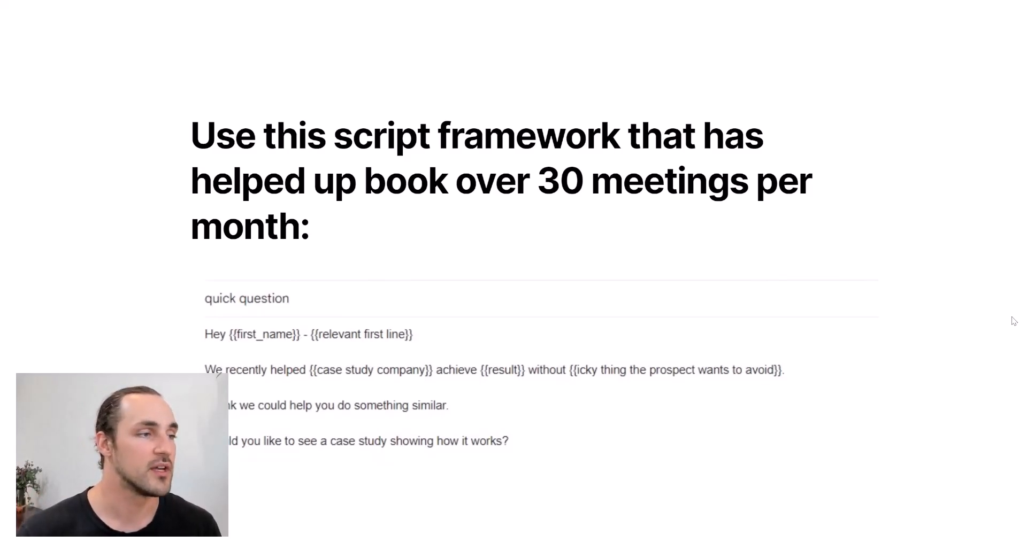
key("Right")
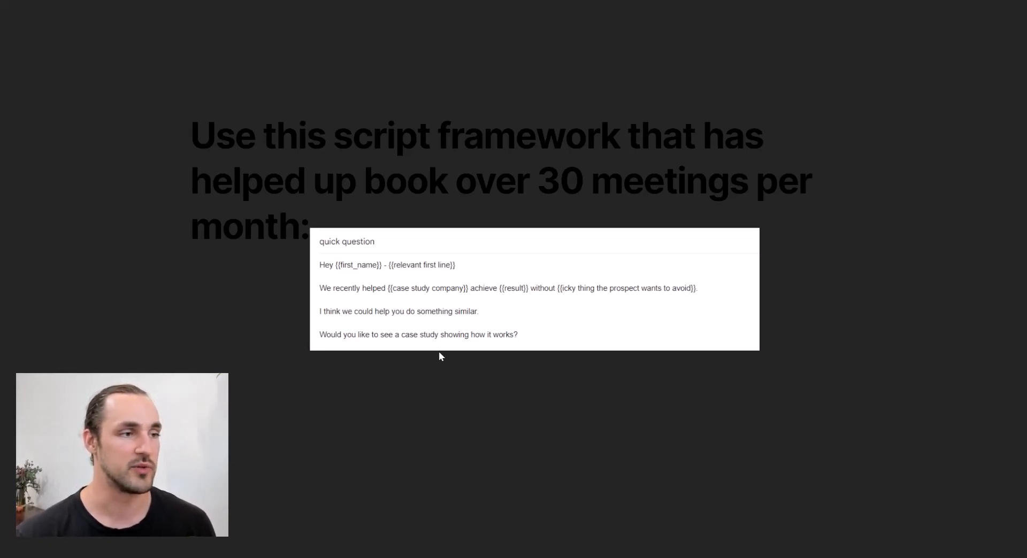
left_click(886, 398)
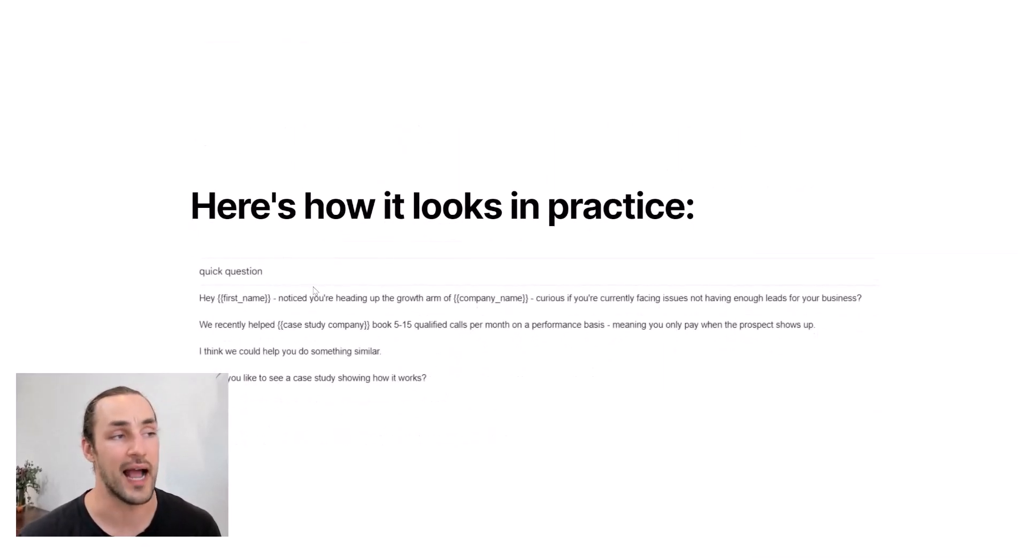
left_click(385, 366)
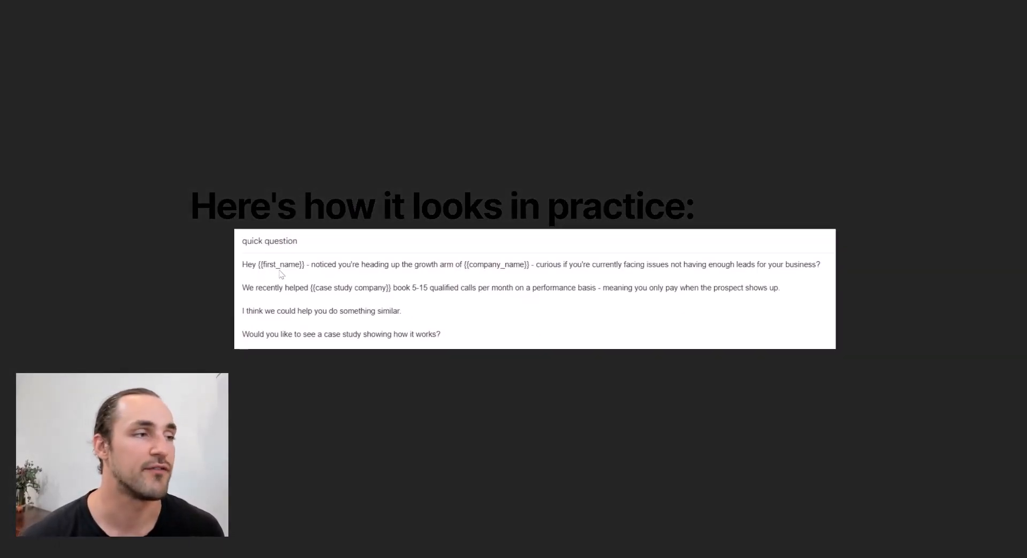